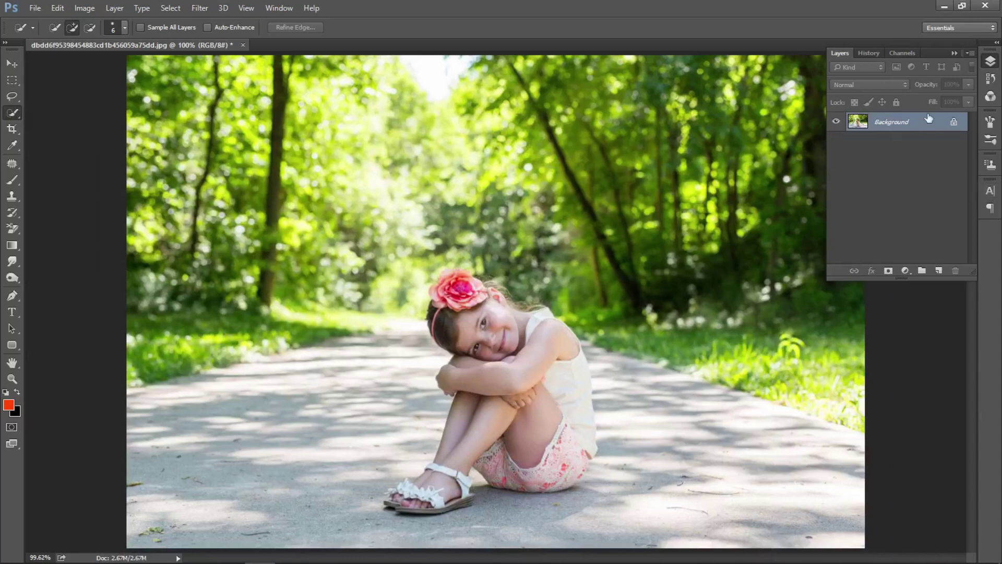
- Duplicate the original photo layer and rename the copy Background
left_click_drag(925, 122, 939, 270)
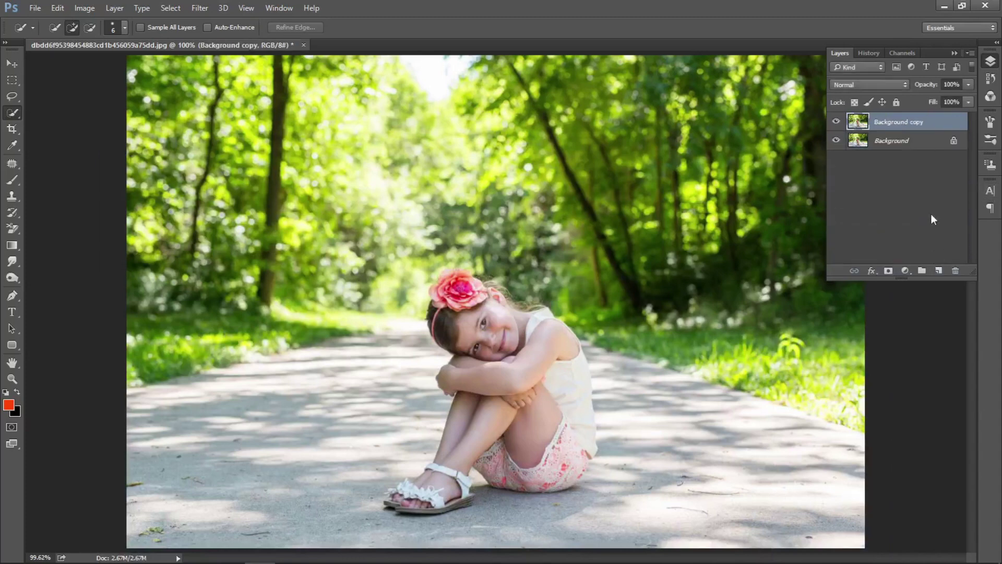
double_click(906, 123)
left_click(957, 201)
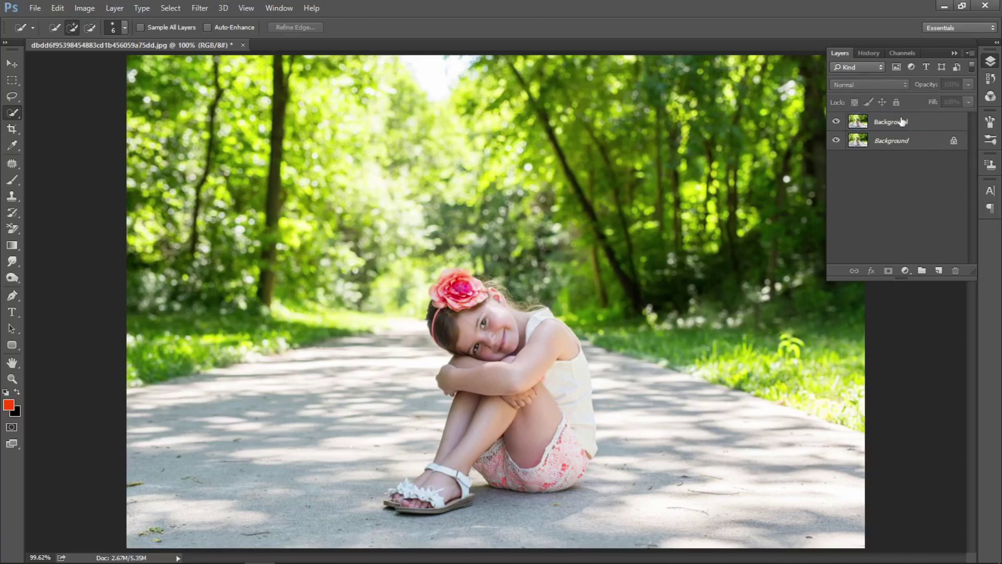
- Duplicate it again, name the top copy Girl, and choose the Quick Selection Tool
left_click_drag(902, 123, 940, 270)
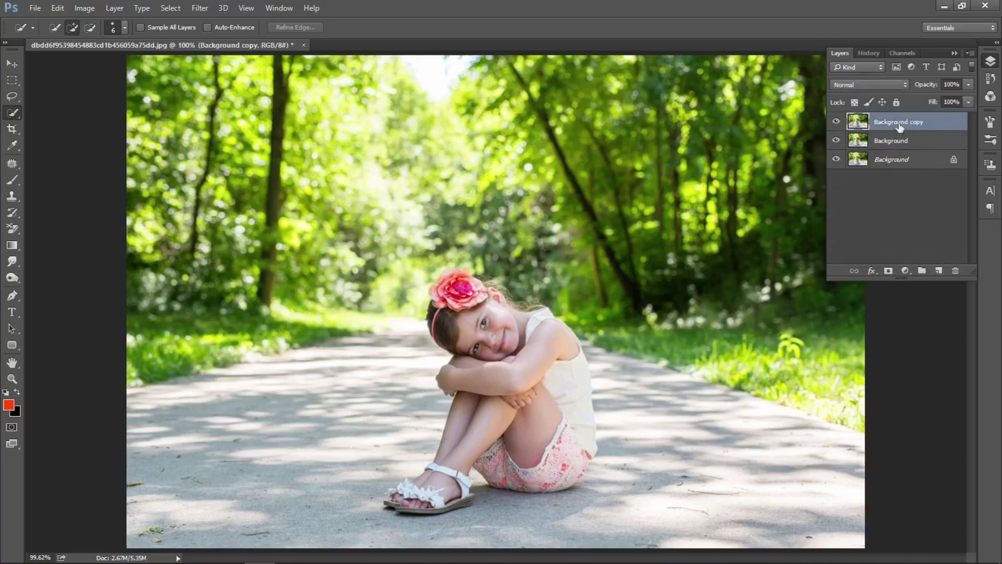
double_click(899, 124)
type("Girl")
key("Return")
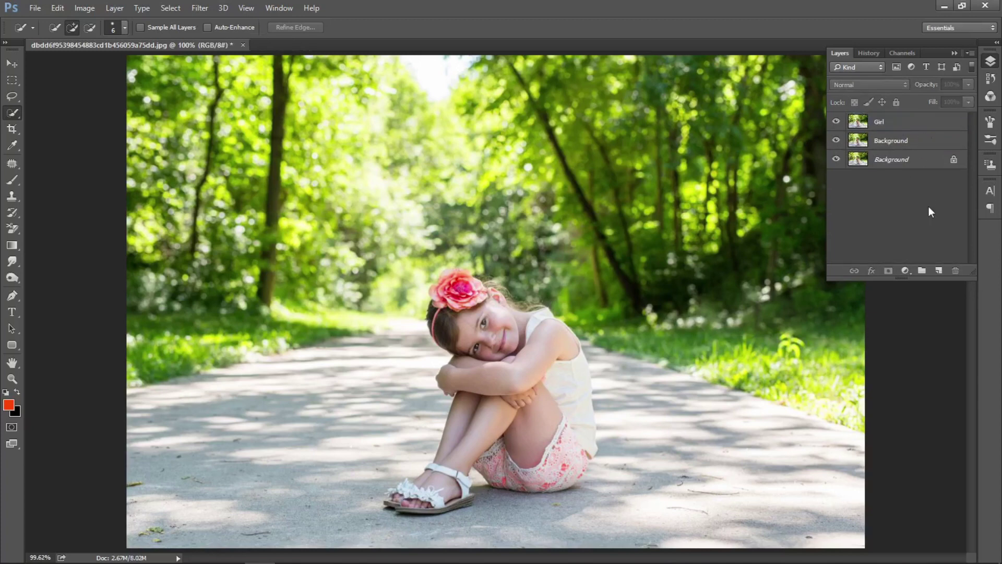
right_click(12, 116)
left_click(71, 111)
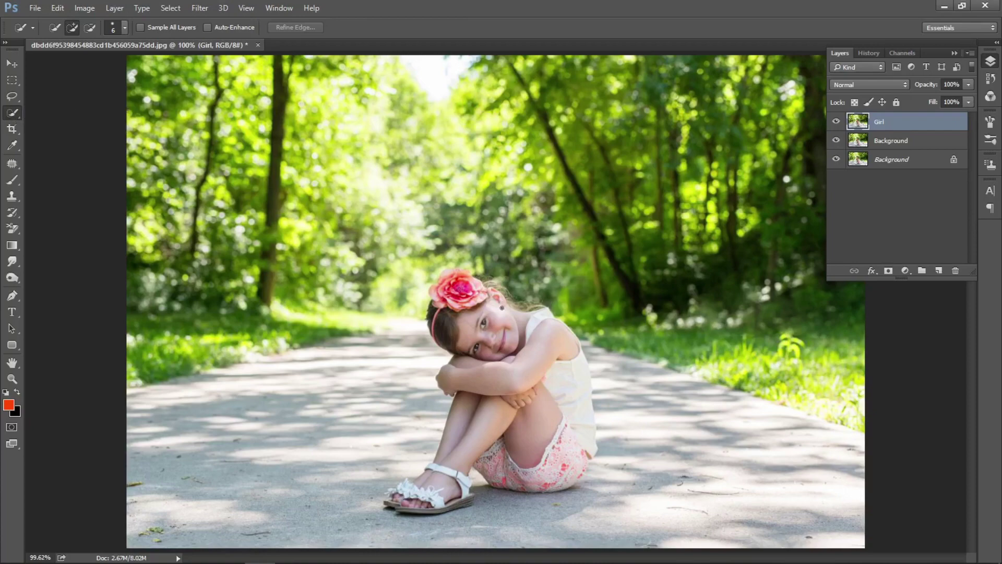
- Brush a quick selection over the girl's body
left_click_drag(591, 324, 616, 302)
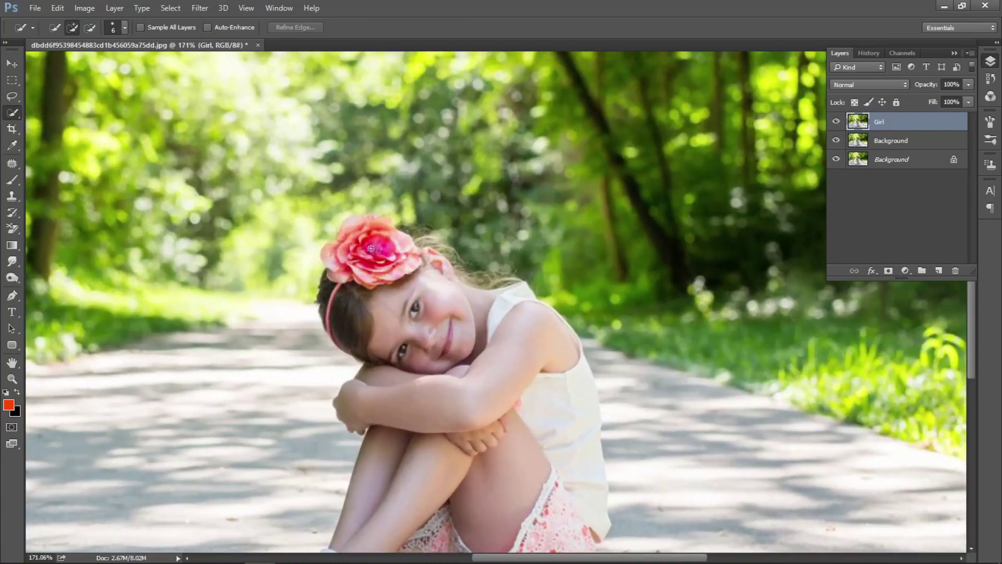
mouse_move(364, 239)
left_mouse_down()
mouse_move(522, 374)
mouse_move(424, 390)
mouse_move(286, 469)
mouse_move(393, 463)
left_mouse_up()
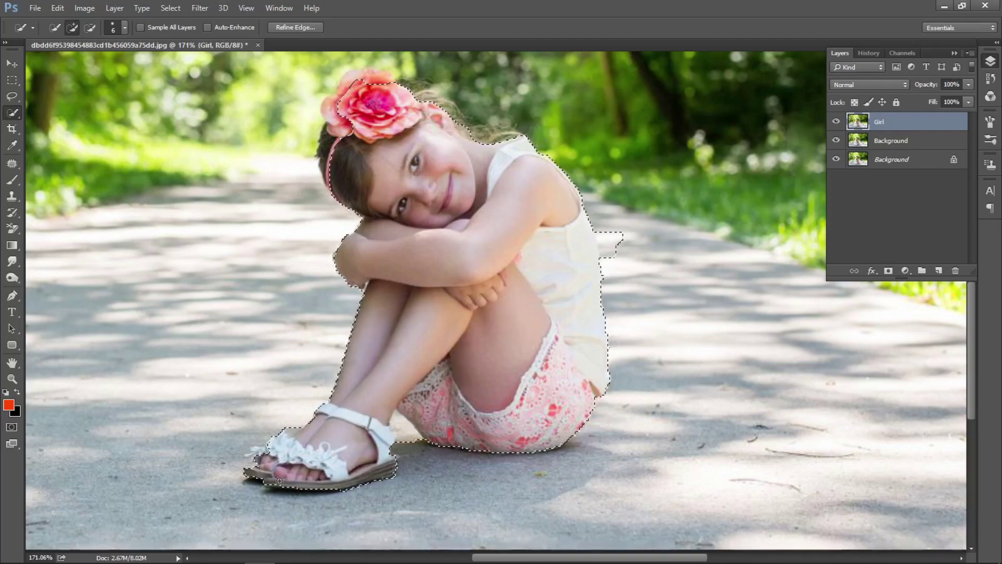
scroll(422, 313, "up", 3)
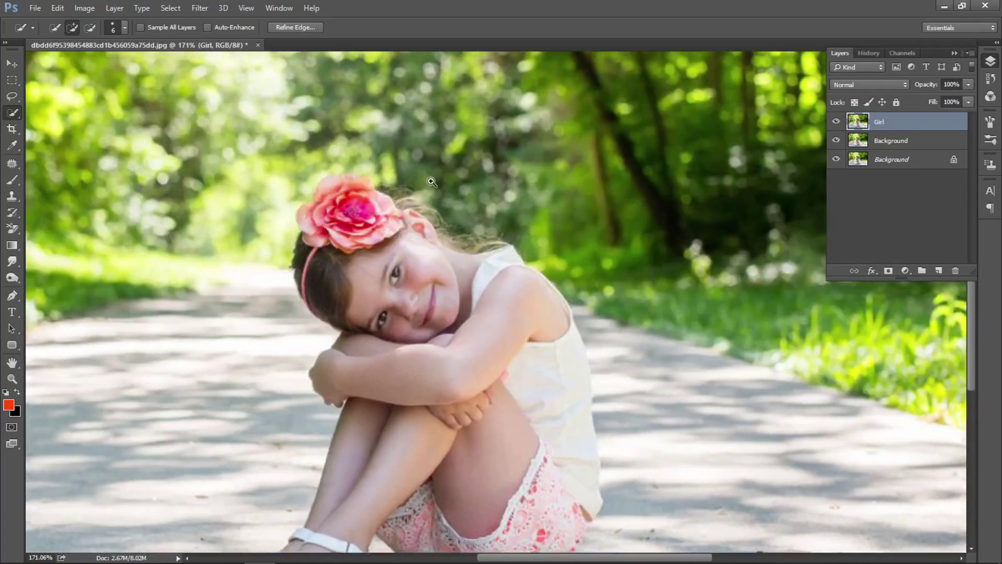
scroll(339, 184, "up", 3)
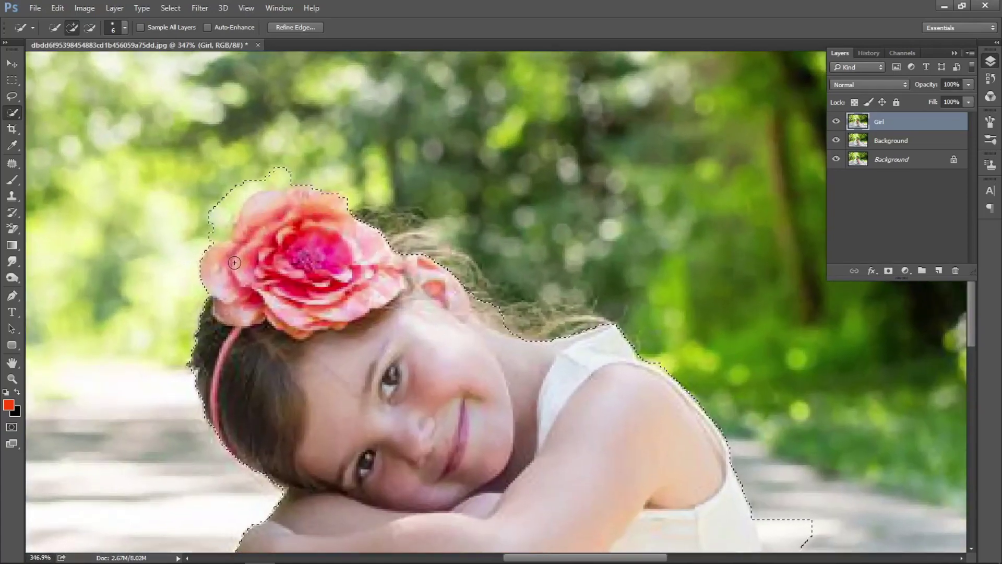
- Trim the bump above the flower, extend along the hair, and subtract the bump beside the shirt
left_click_drag(279, 172, 237, 189)
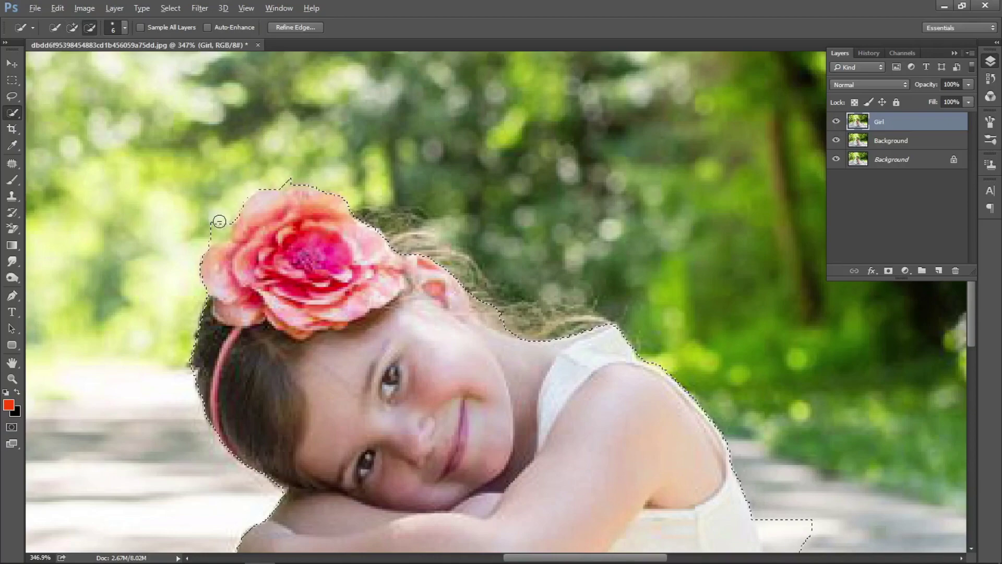
left_click_drag(366, 222, 403, 246)
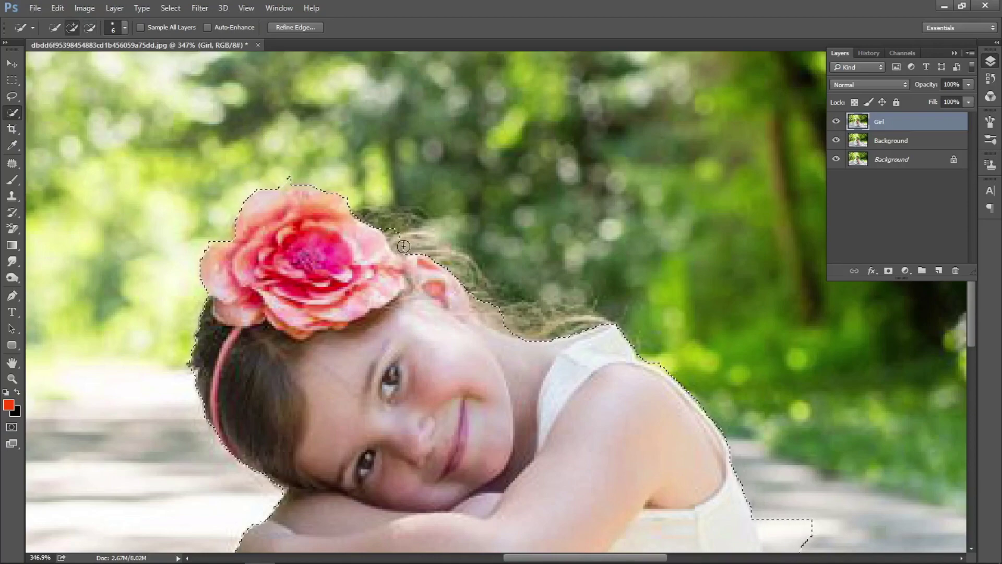
scroll(576, 334, "down", 5)
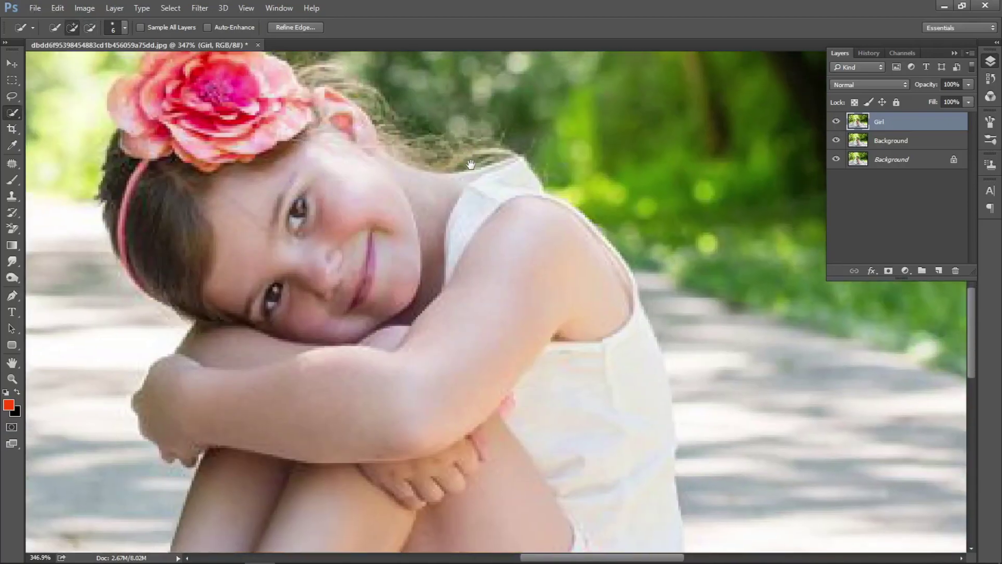
scroll(627, 261, "down", 5)
key("alt")
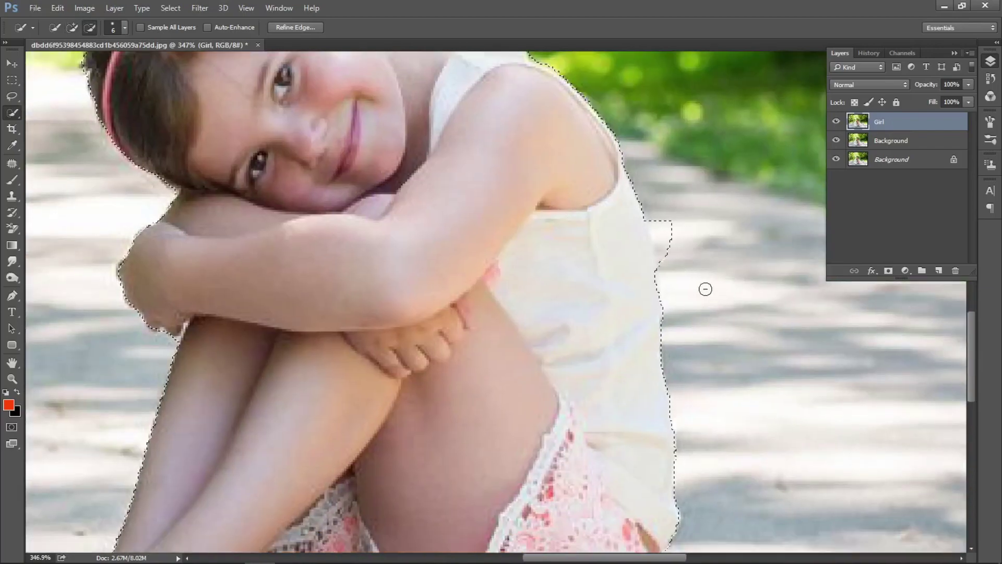
left_click_drag(681, 211, 666, 226)
- Fix the selection edge along the legs, toes and ankle down to the sandals
left_click_drag(639, 311, 702, 138)
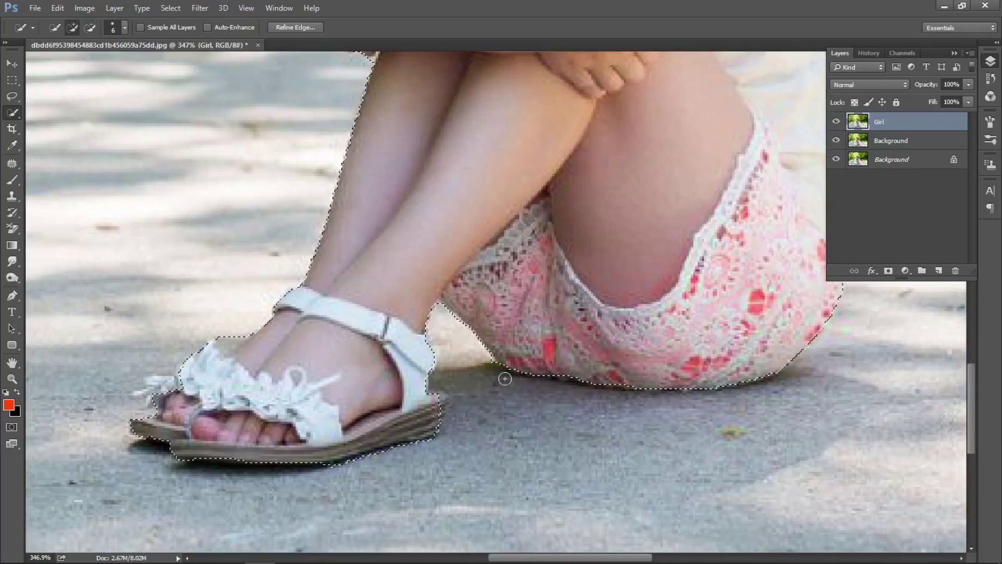
scroll(504, 381, "down", 2)
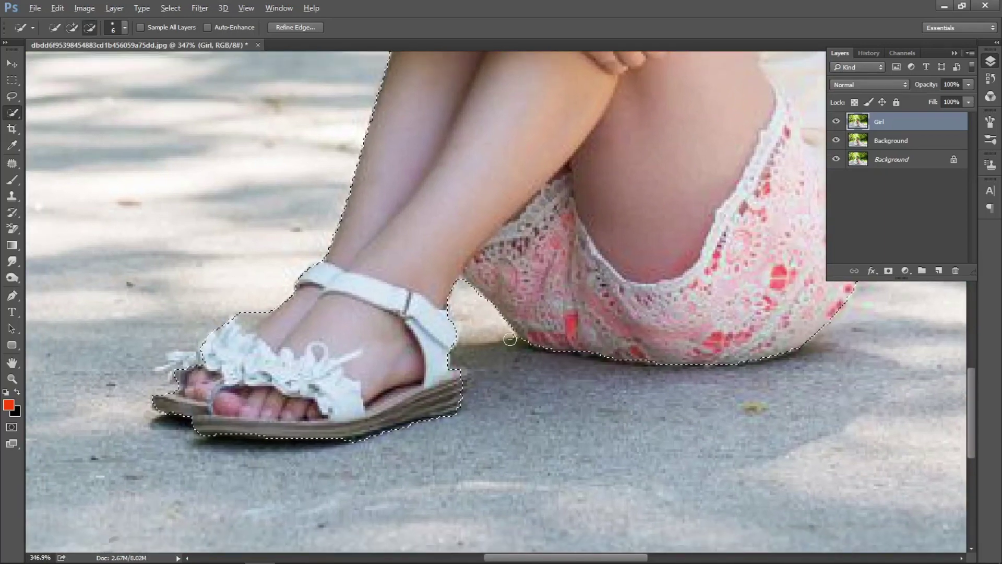
left_click_drag(509, 340, 582, 306)
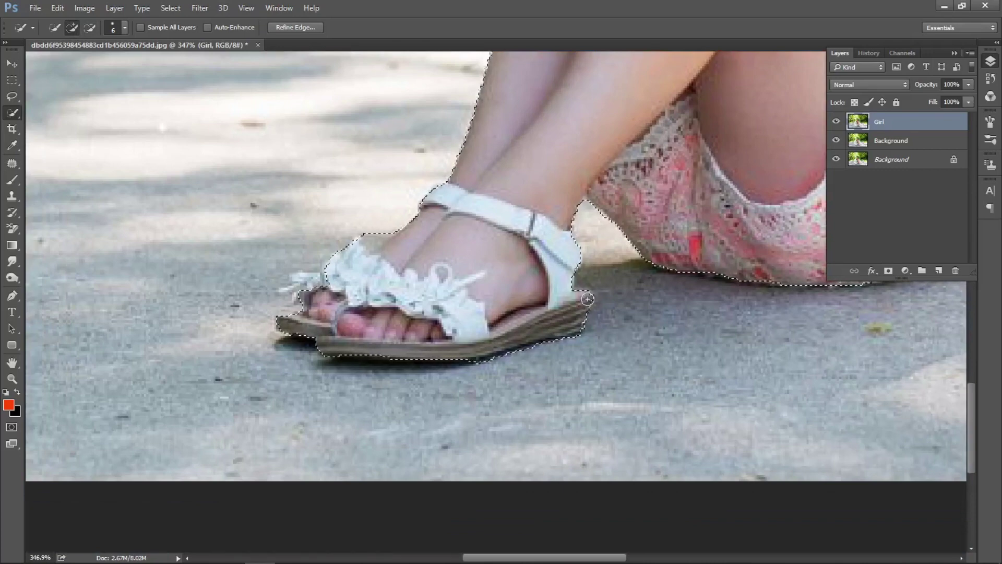
scroll(458, 318, "left", 4)
scroll(458, 318, "down", 1)
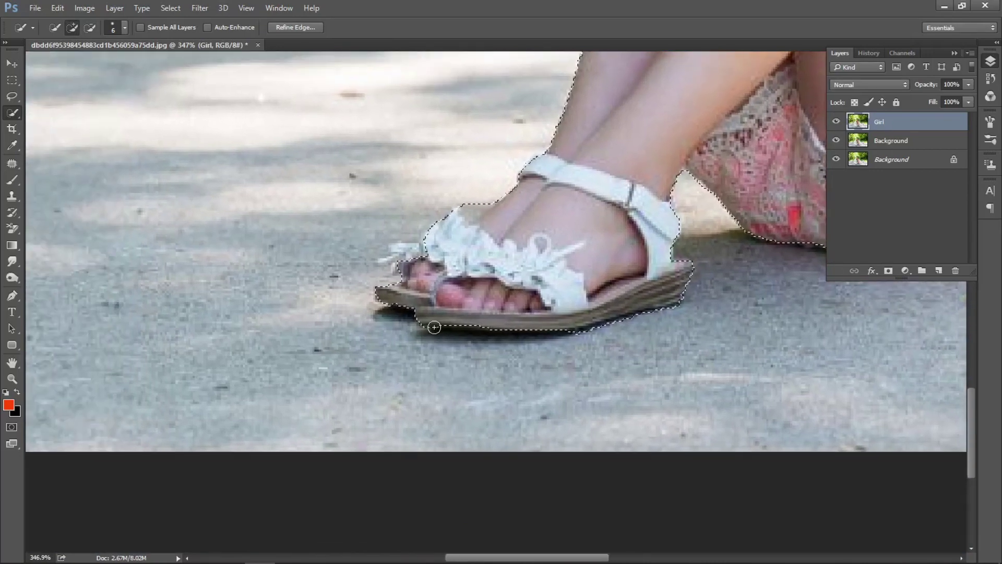
scroll(427, 266, "up", 2)
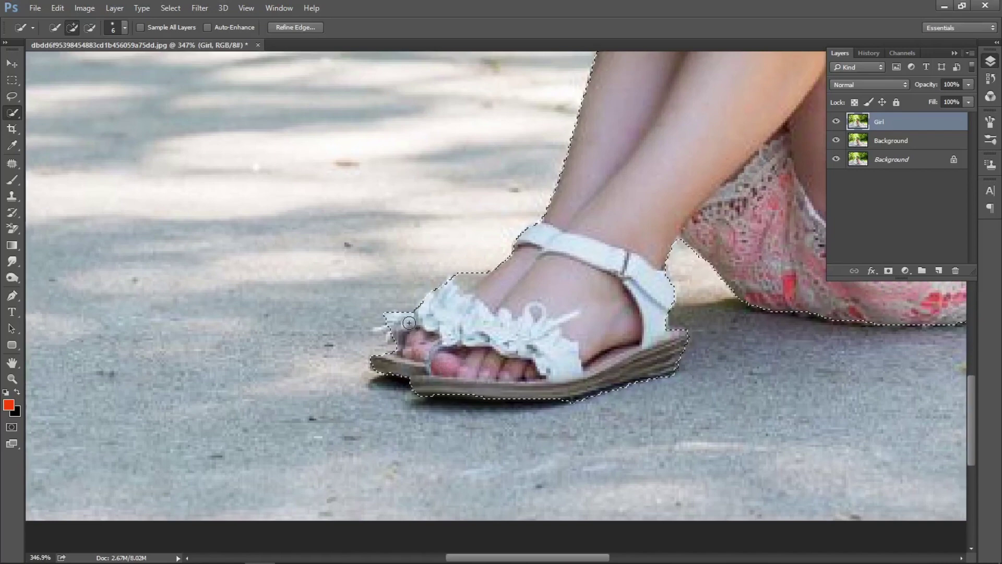
mouse_move(397, 323)
left_mouse_down()
mouse_move(526, 235)
mouse_move(424, 406)
left_mouse_up()
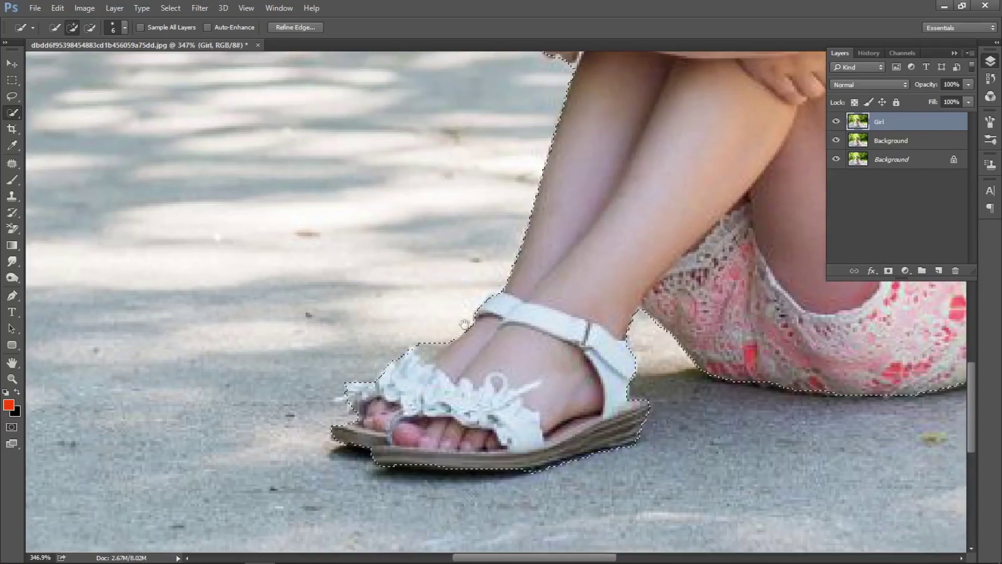
scroll(424, 405, "up", 5)
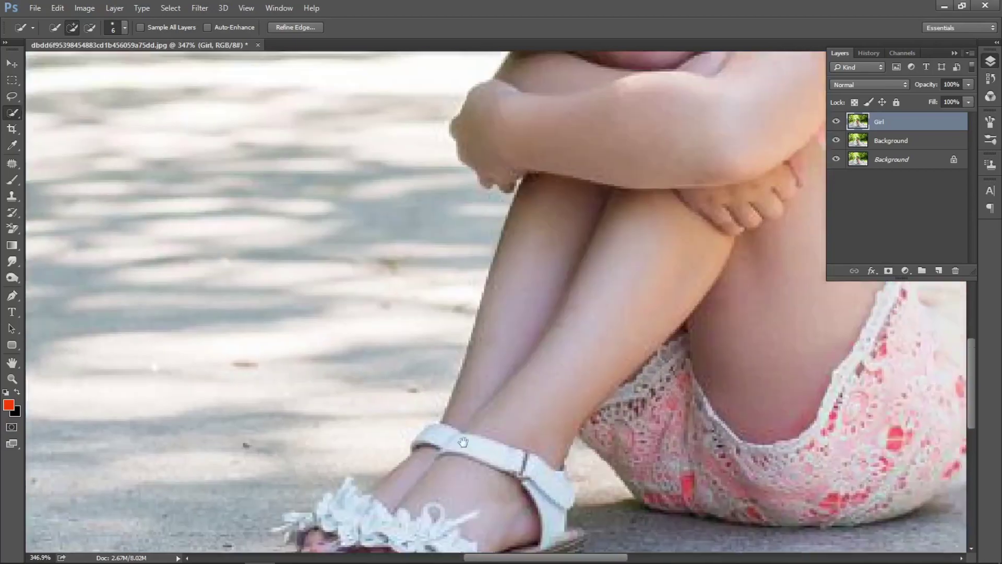
scroll(478, 381, "up", 5)
scroll(477, 365, "up", 1)
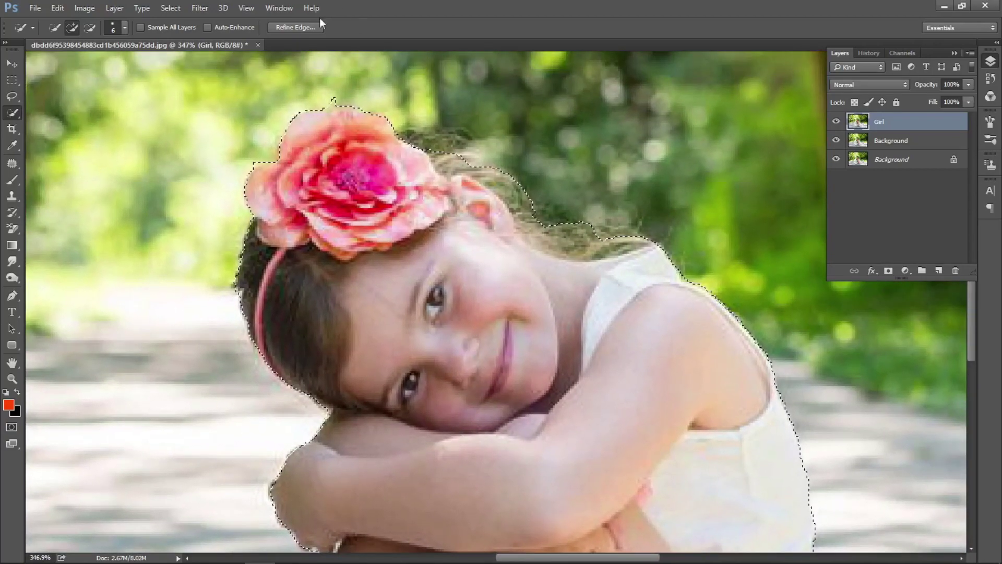
- In Refine Edge, paint the refine radius around the flower and the left side of hair and arm
left_click(293, 28)
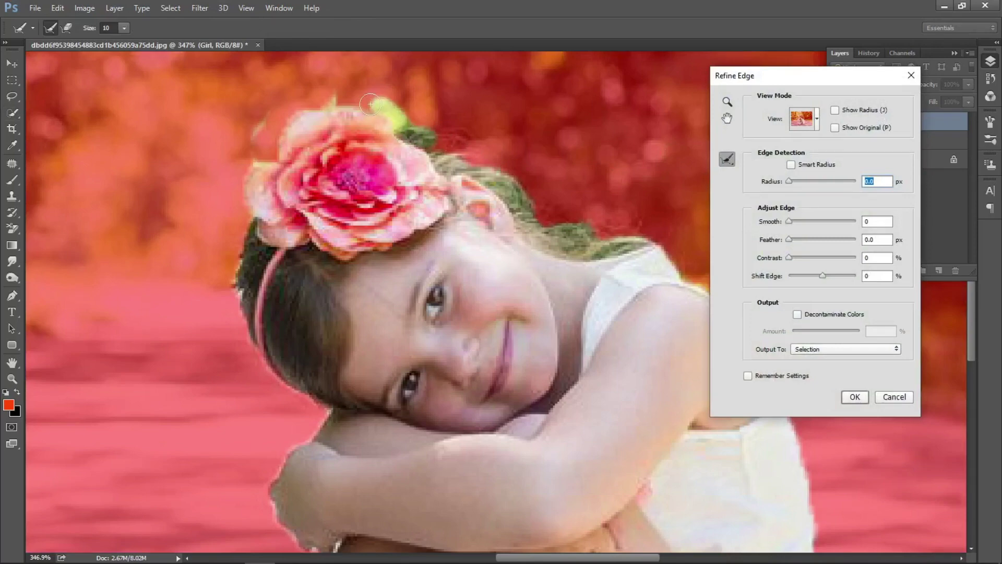
left_click_drag(341, 99, 274, 121)
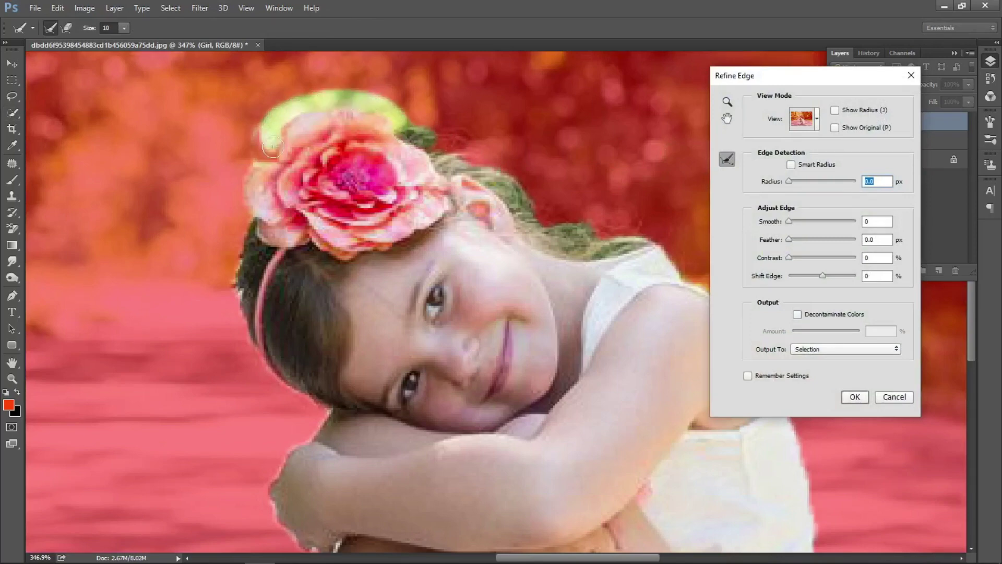
left_click_drag(250, 163, 252, 138)
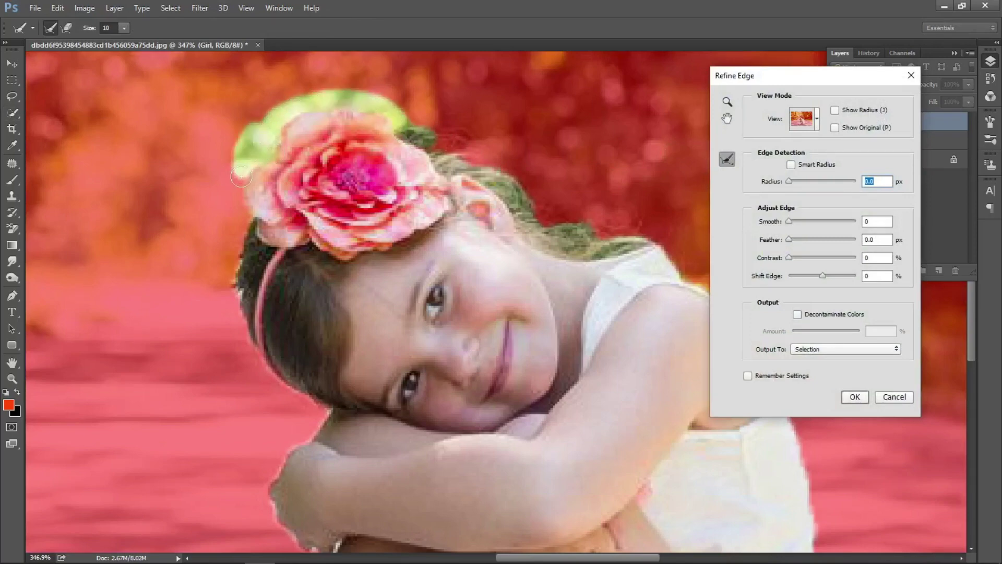
left_click_drag(241, 200, 238, 259)
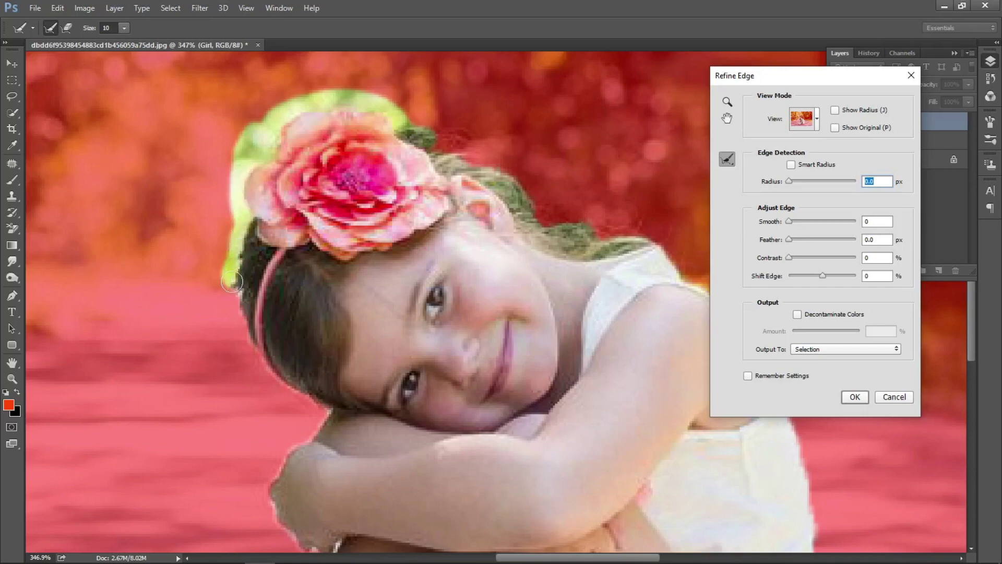
mouse_move(240, 315)
left_mouse_down()
mouse_move(290, 394)
mouse_move(299, 436)
mouse_move(276, 465)
left_mouse_up()
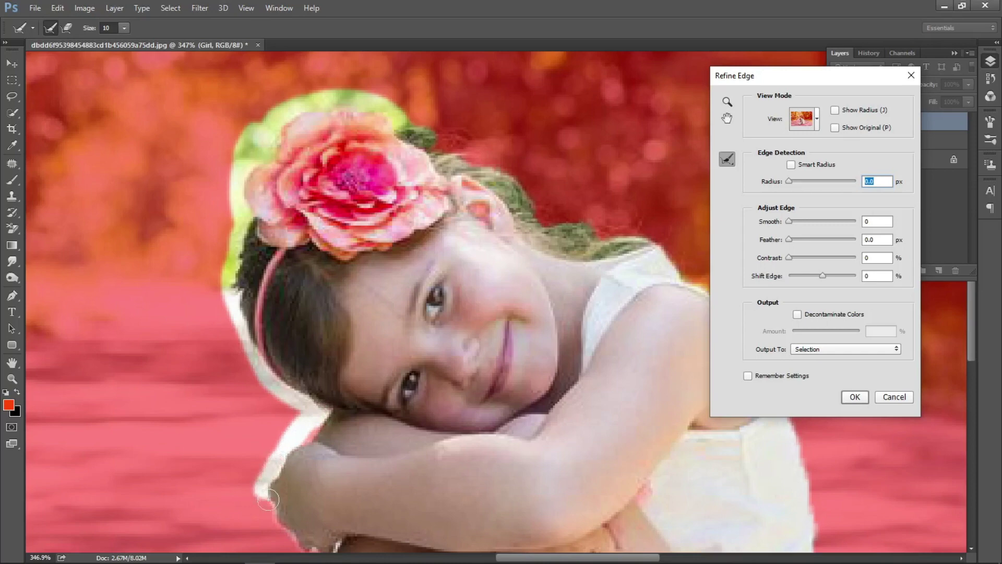
left_click_drag(268, 500, 276, 526)
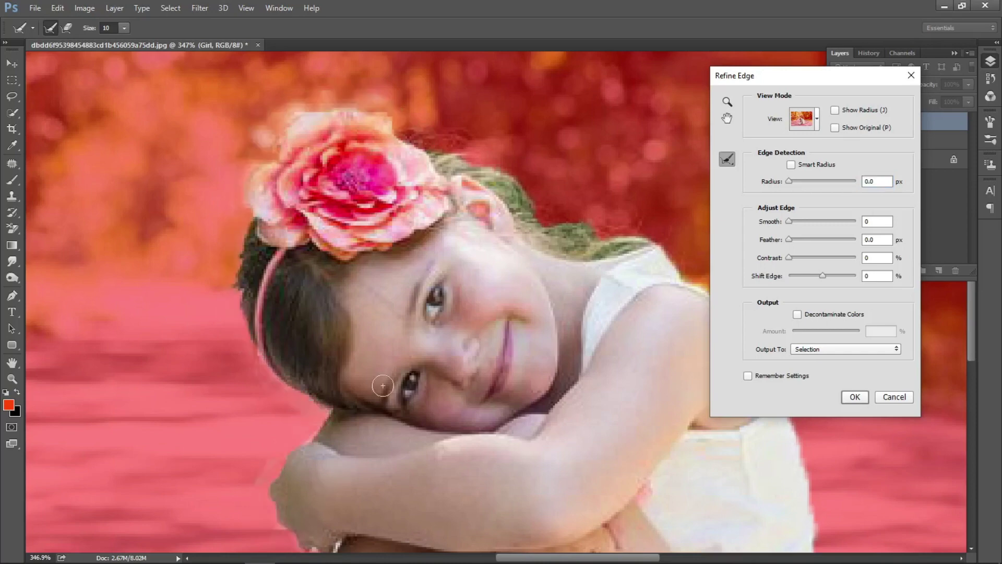
- Paint the refine radius along the hair across the top of the head
left_click_drag(499, 225, 348, 178)
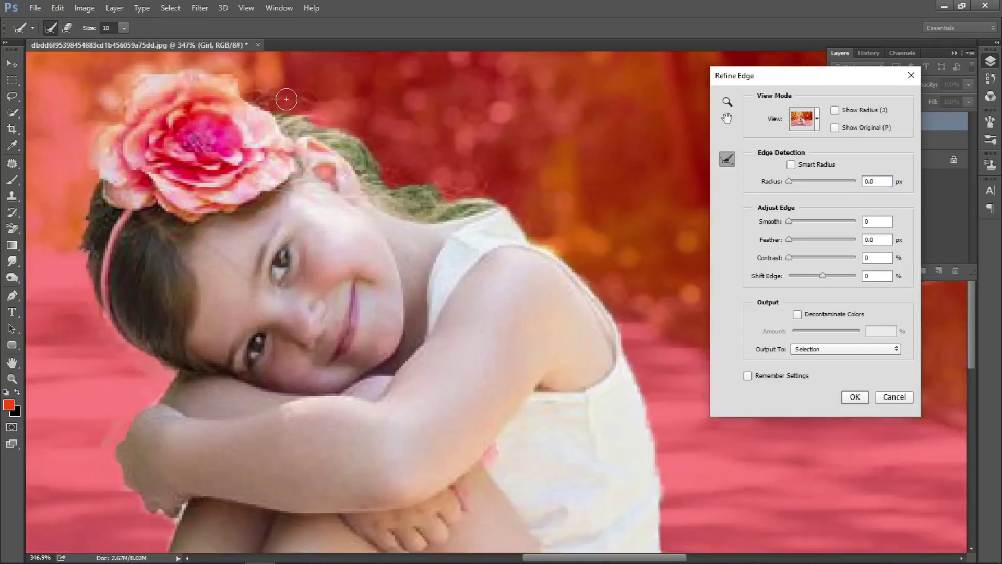
left_click_drag(286, 100, 351, 135)
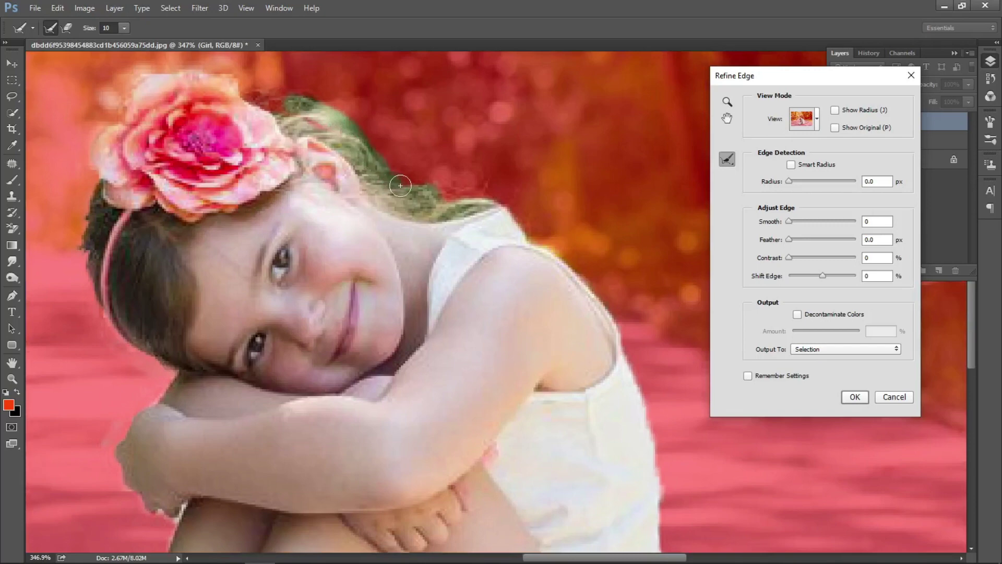
left_click_drag(436, 192, 548, 205)
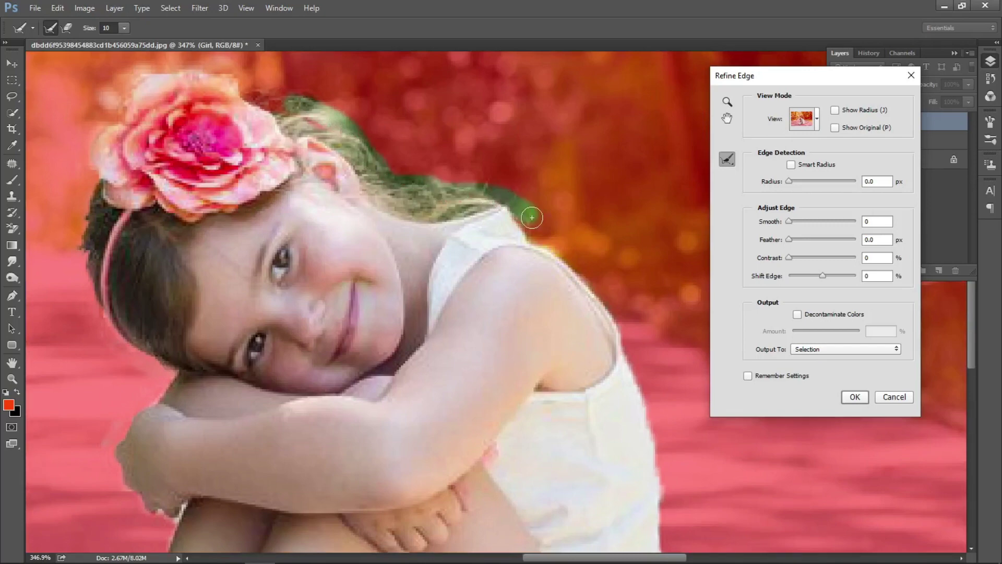
- Accept the refined selection, mask the Girl layer with it, and reload the mask as a selection
left_click(854, 398)
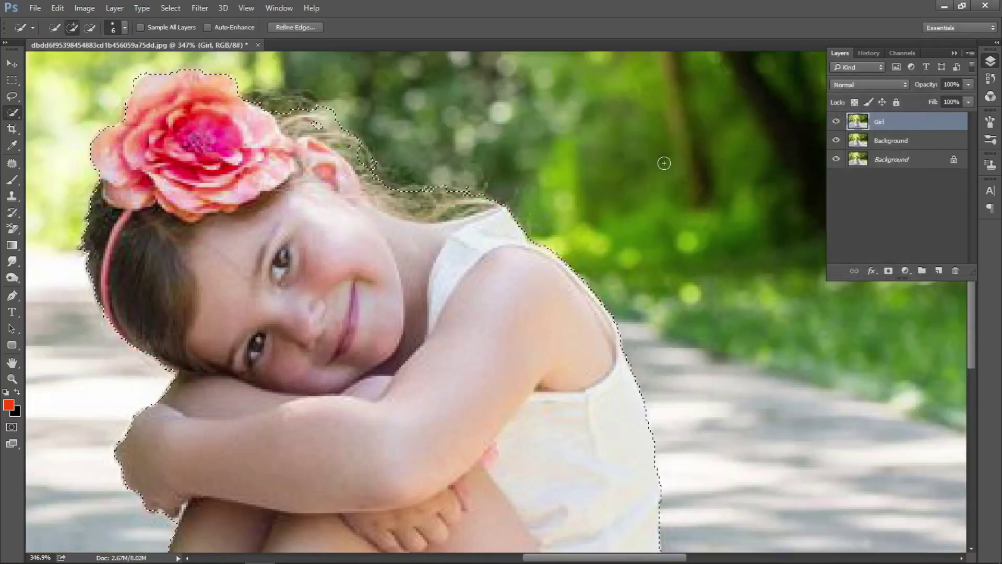
left_click(889, 271)
key("ctrl+0")
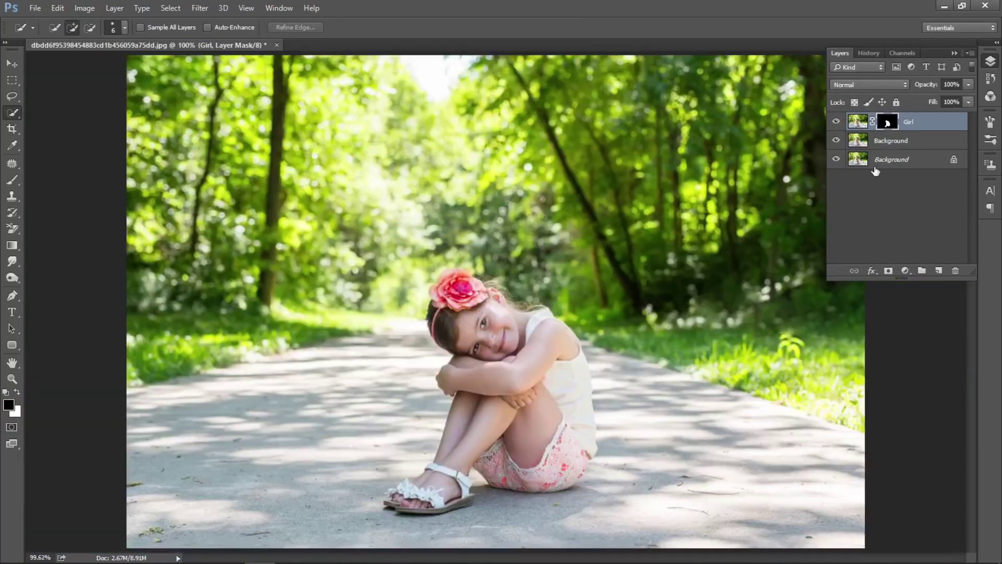
left_click(890, 124, "ctrl")
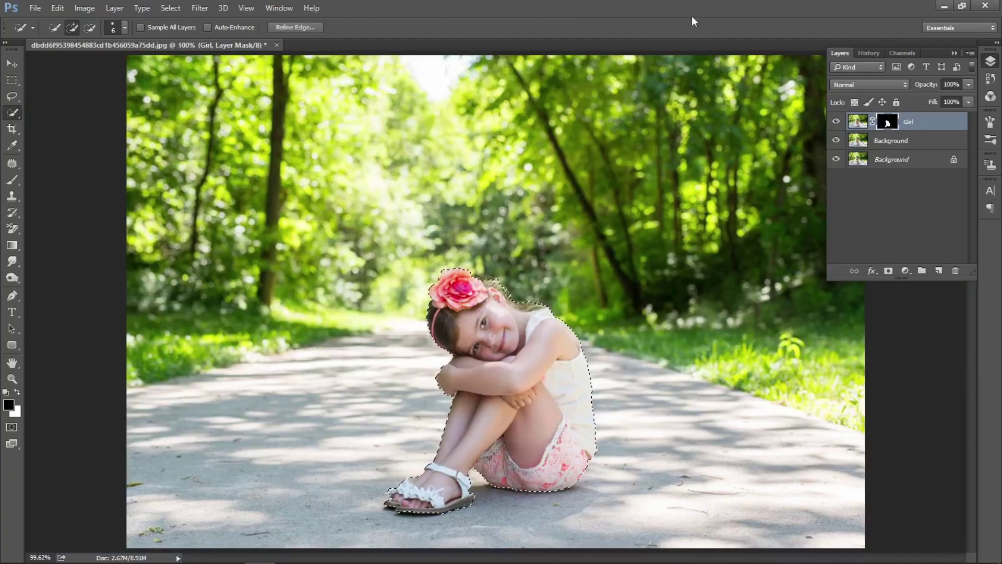
- Expand the selection outward by 10 pixels
left_click(170, 7)
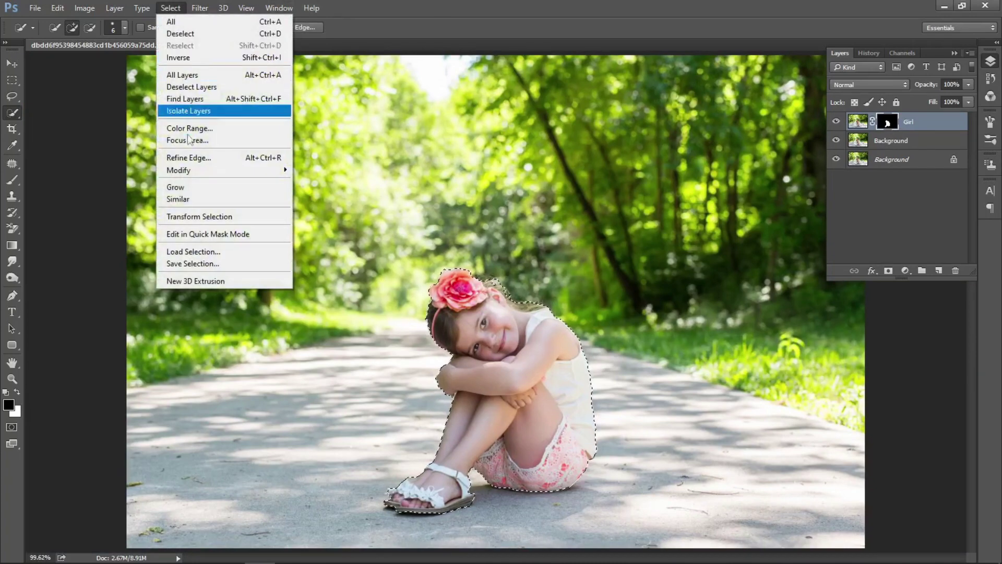
mouse_move(179, 170)
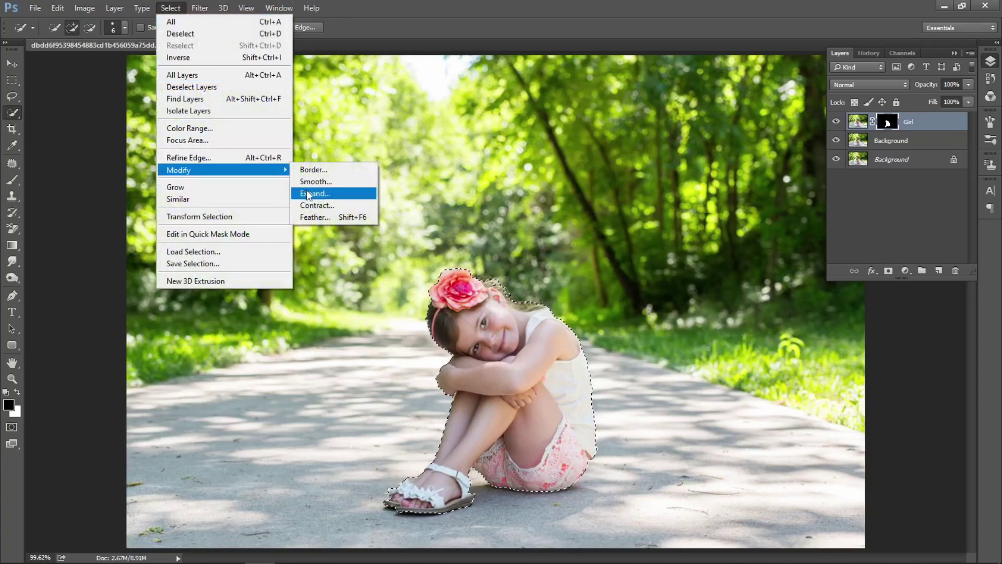
left_click(308, 193)
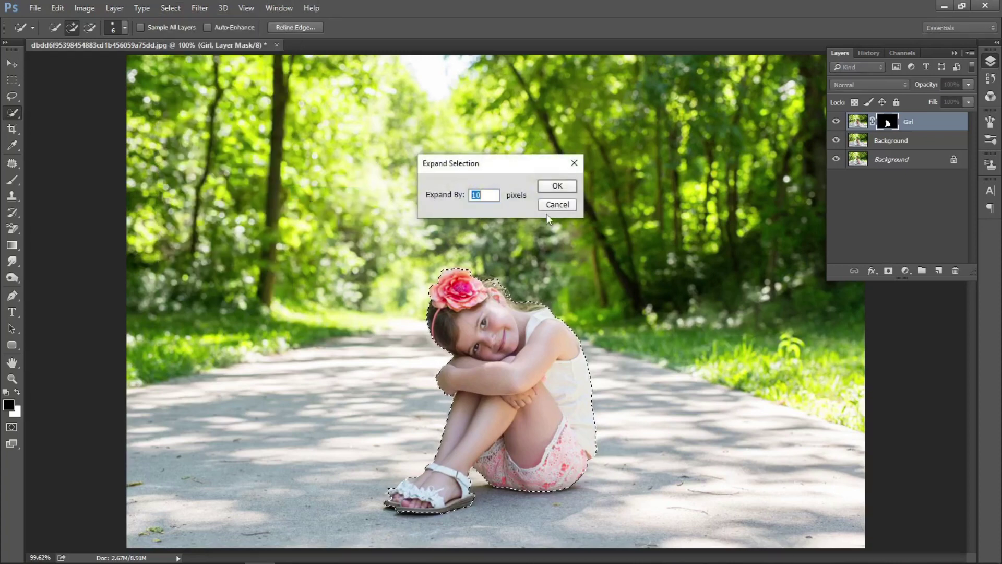
left_click(557, 187)
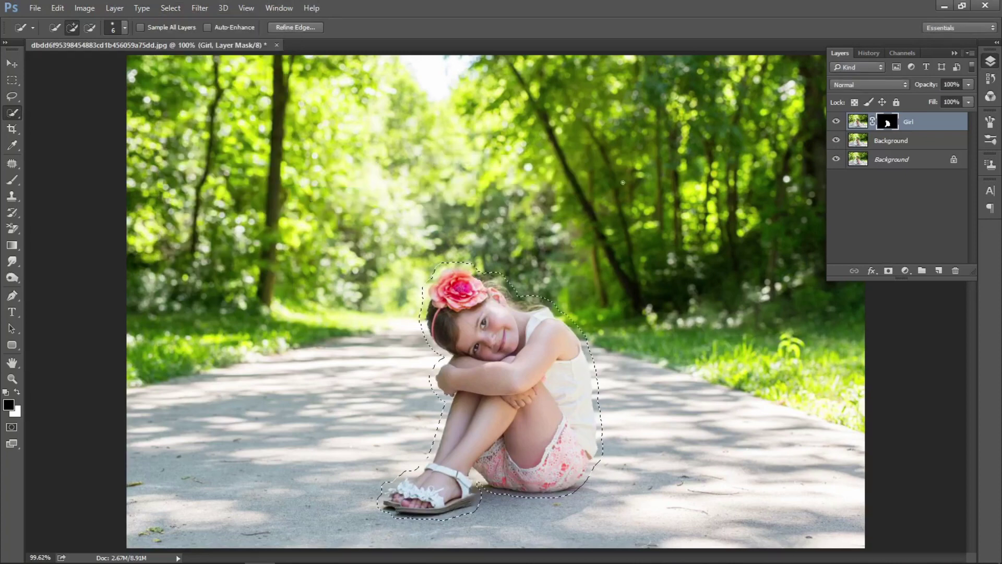
- Content-Aware fill the expanded selection on the middle Background layer to erase the girl, then deselect
left_click(919, 142)
left_click(57, 8)
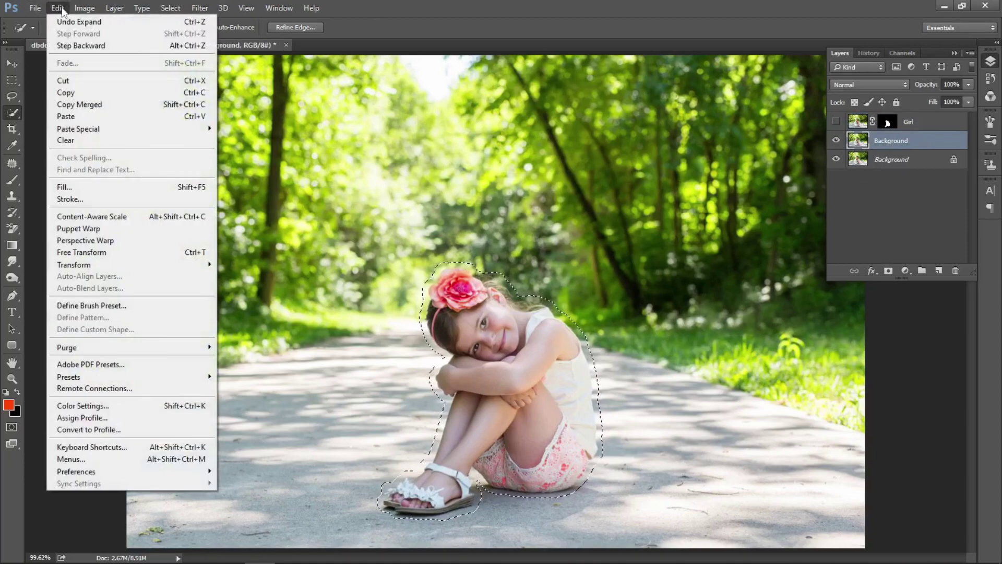
left_click(78, 189)
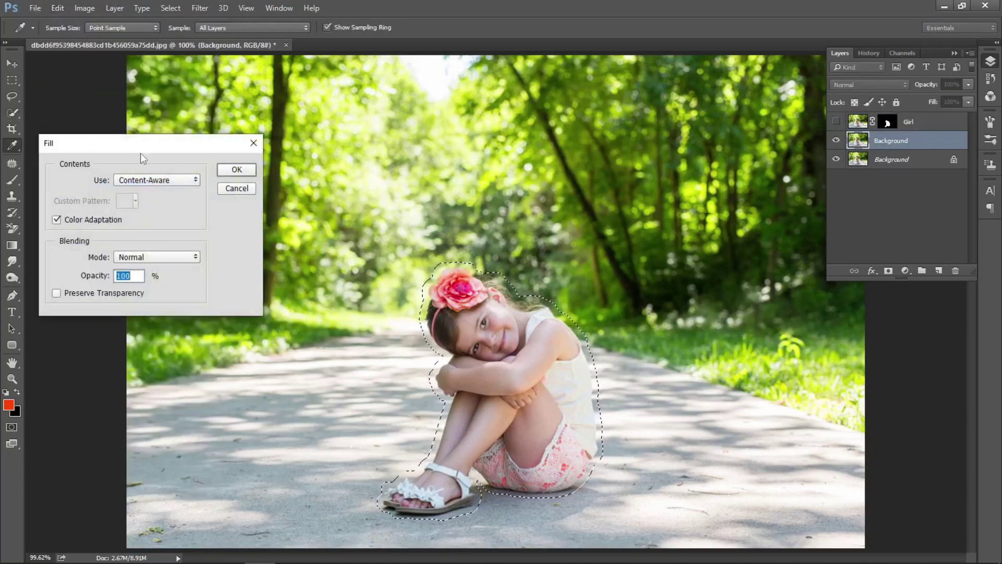
mouse_move(140, 152)
left_mouse_down()
mouse_move(190, 126)
mouse_move(291, 118)
left_mouse_up()
left_click(318, 146)
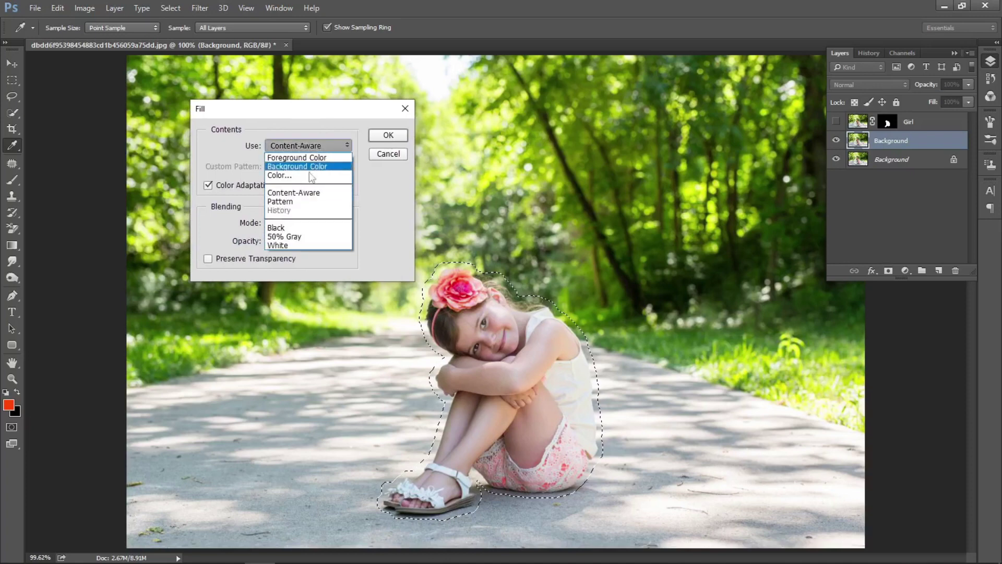
left_click(308, 194)
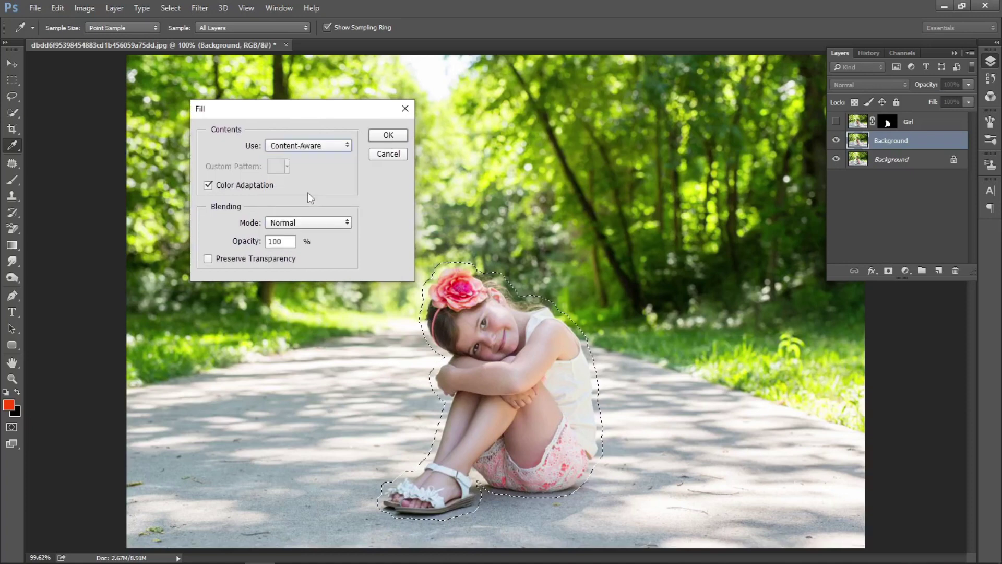
left_click(386, 137)
key("ctrl+d")
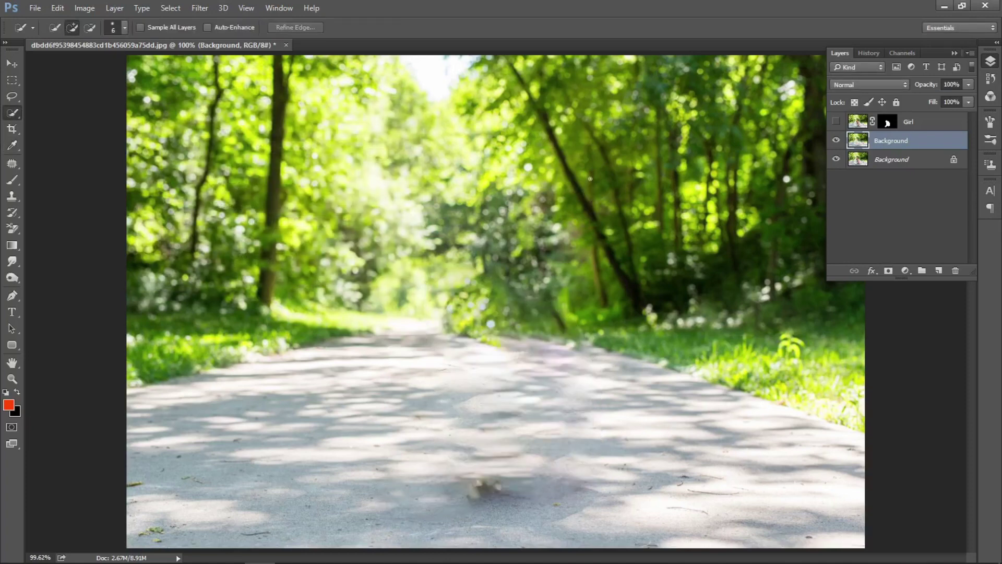
- Patch the leftover road smudge with clean road from the left using the Patch Tool
left_click(12, 163)
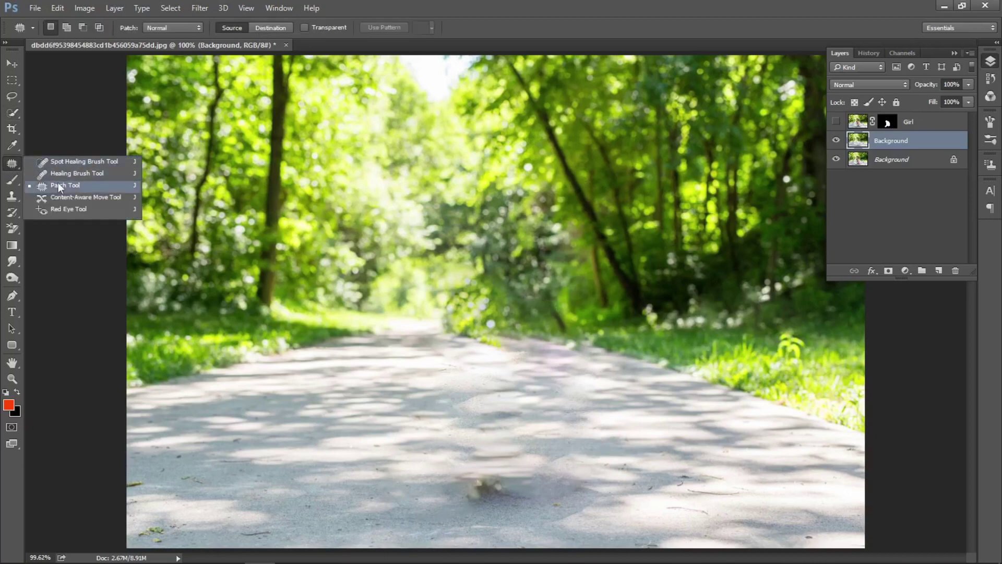
left_click(58, 185)
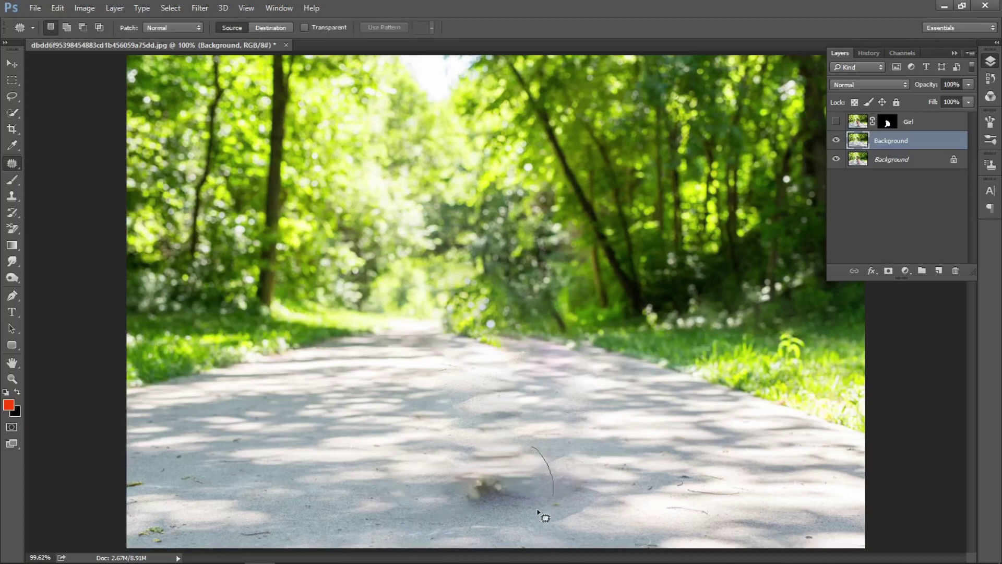
left_click_drag(521, 425, 523, 422)
left_click_drag(511, 470, 370, 462)
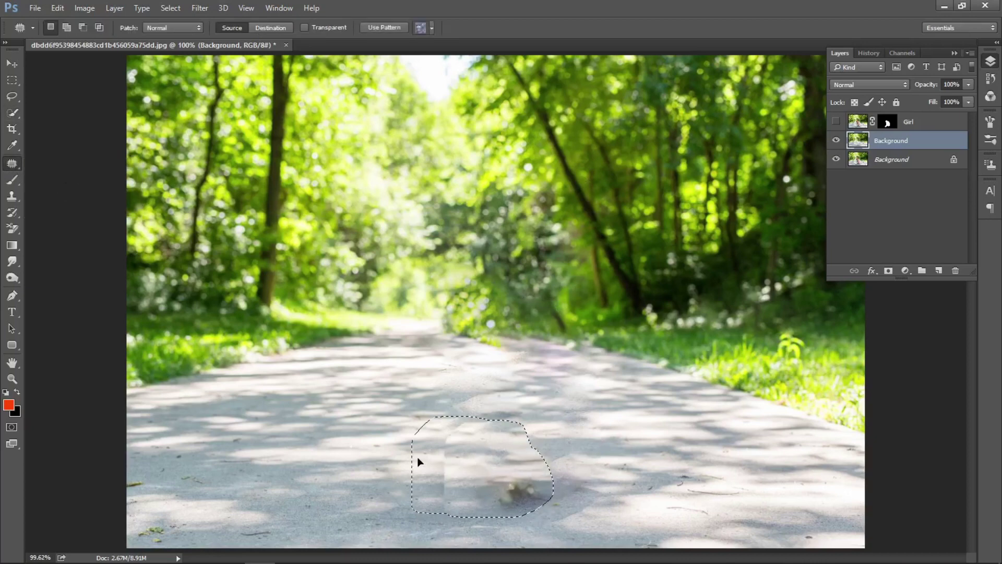
key("ctrl+d")
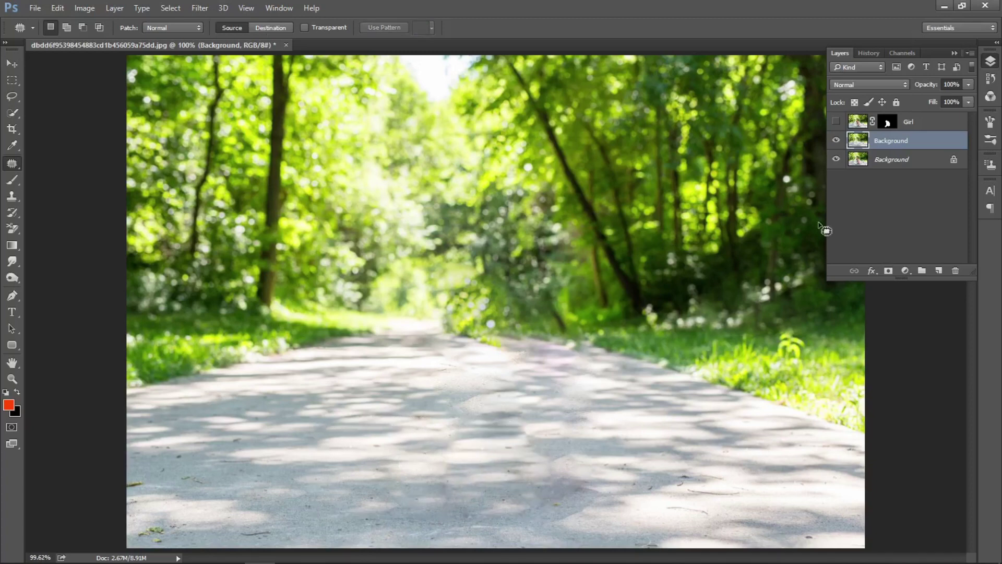
- Toggle layer visibility to compare the patched empty road with the original photo
left_click(836, 122)
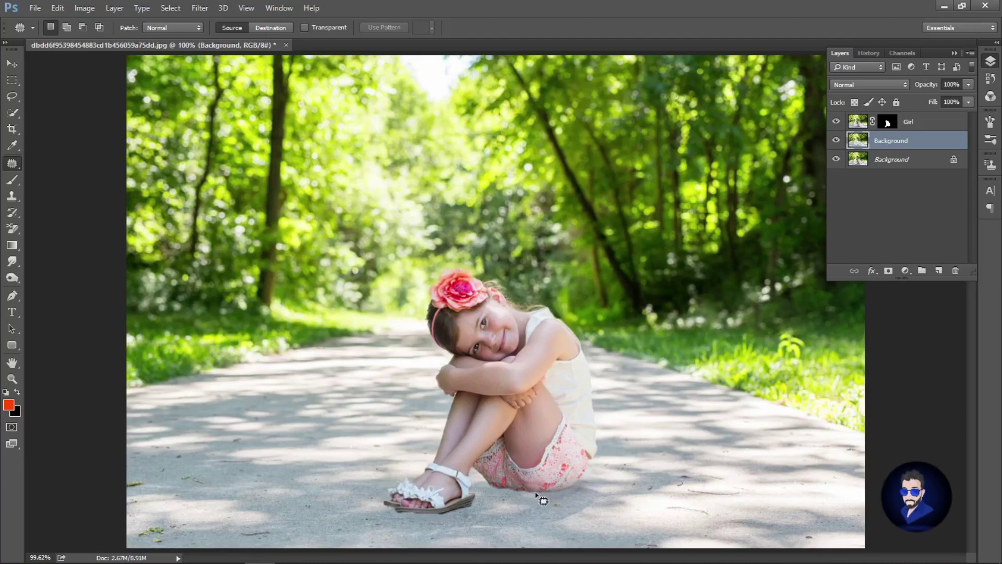
left_click(837, 160, "alt")
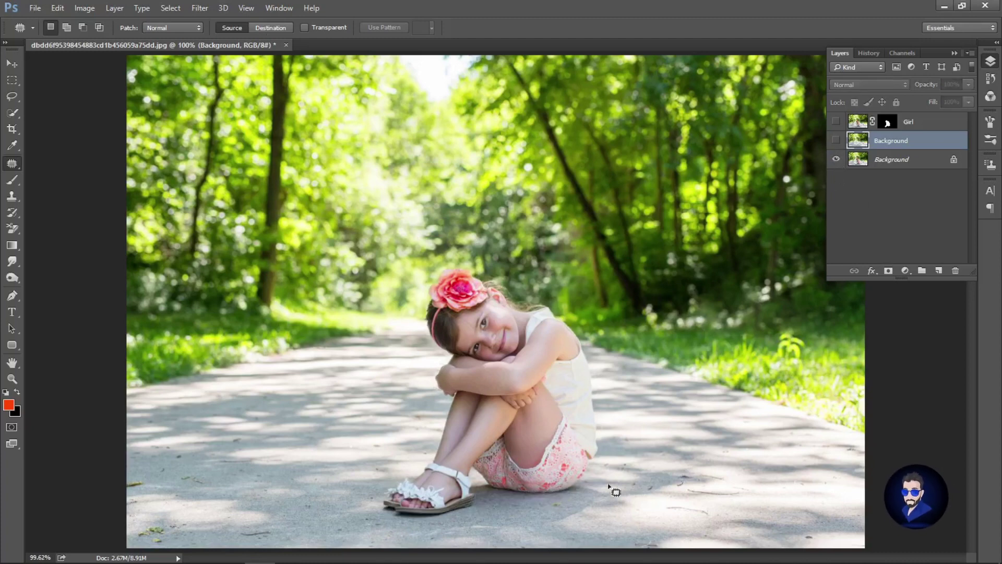
left_click(836, 140, "alt")
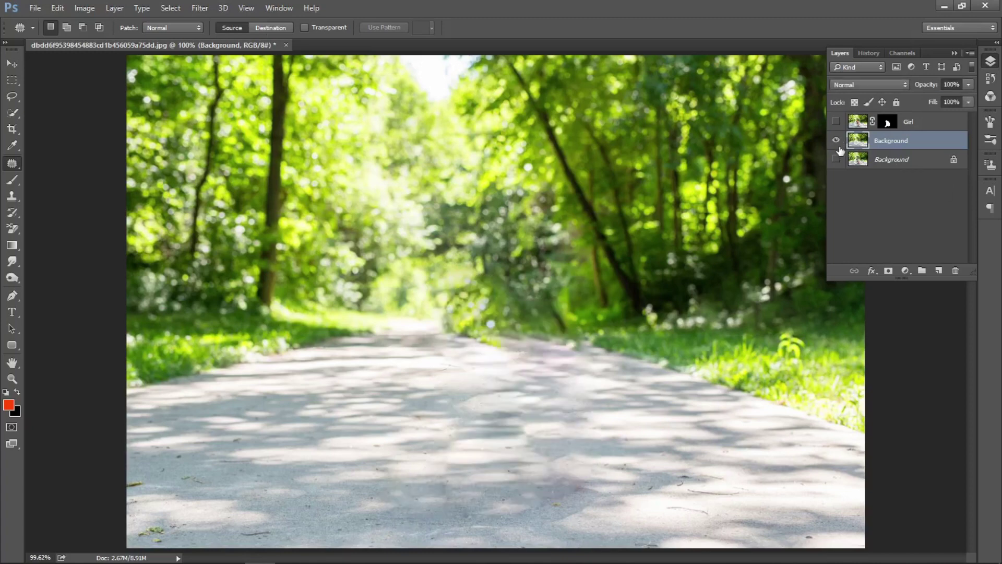
- Duplicate the original photo as a layer named Shadow above the middle Background layer
left_click(836, 140)
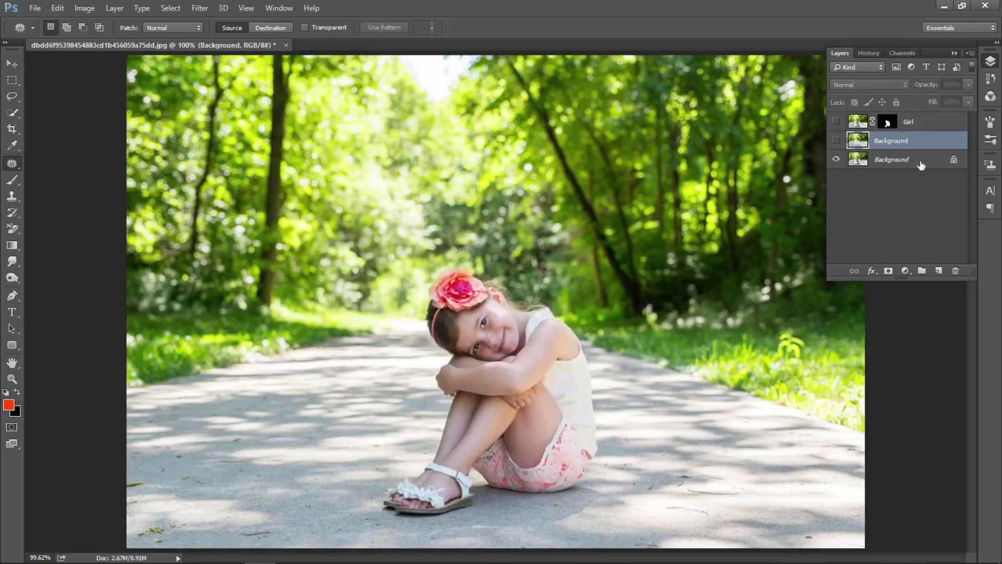
left_click_drag(922, 166, 939, 270)
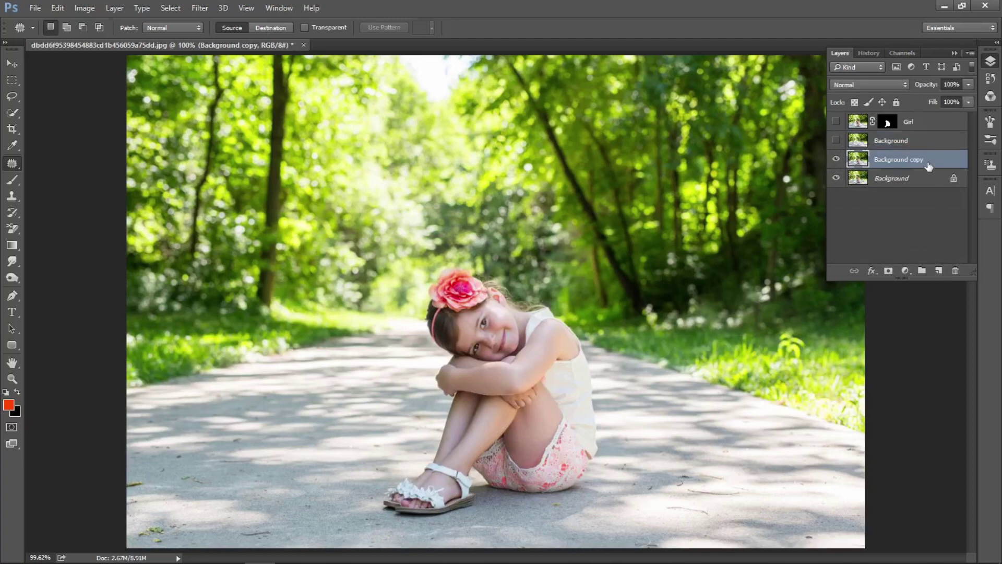
double_click(913, 161)
type("Shadow")
left_click(920, 199)
left_click_drag(933, 167, 933, 137)
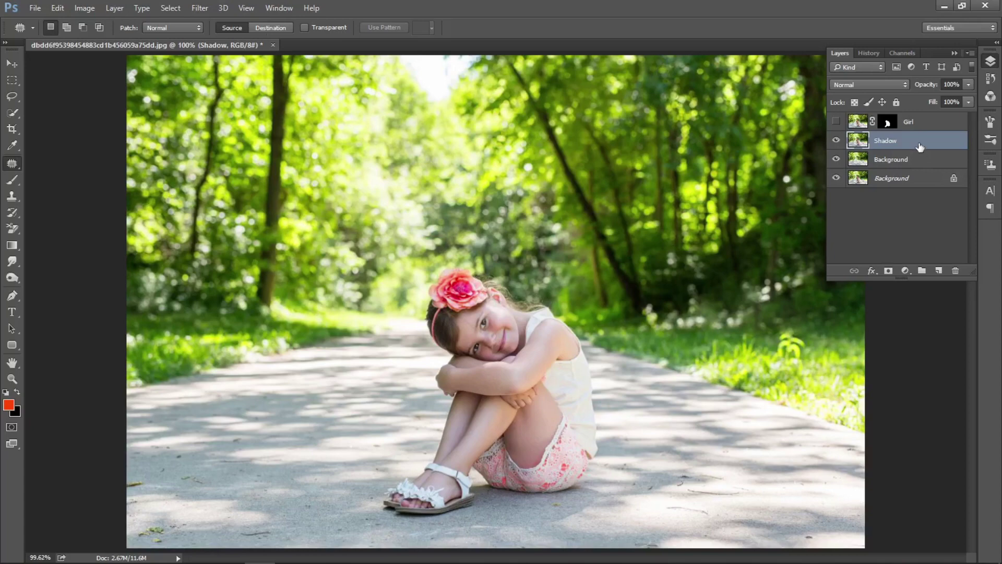
- Set the Shadow layer to Multiply blend mode and add a white layer mask
left_click(868, 87)
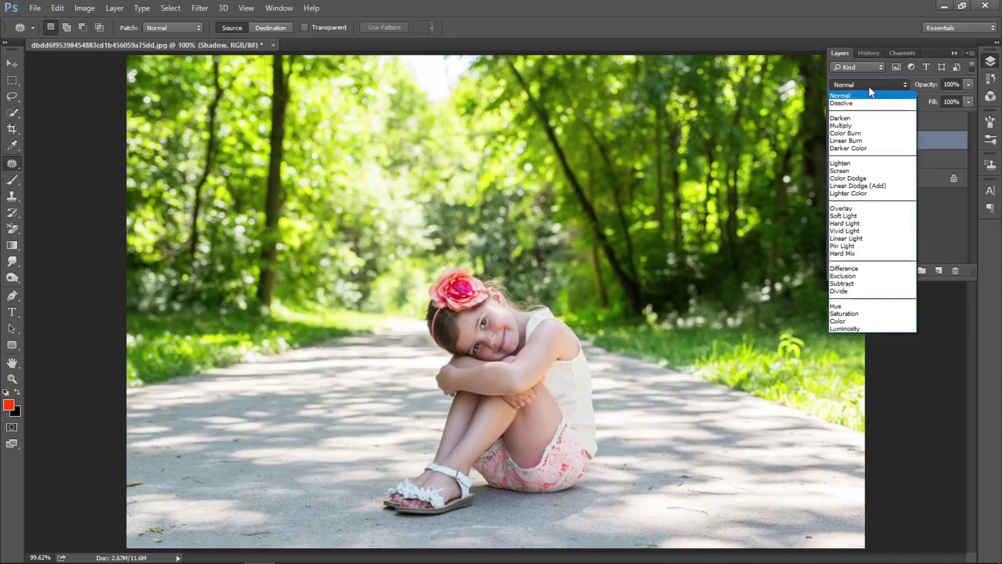
left_click(855, 126)
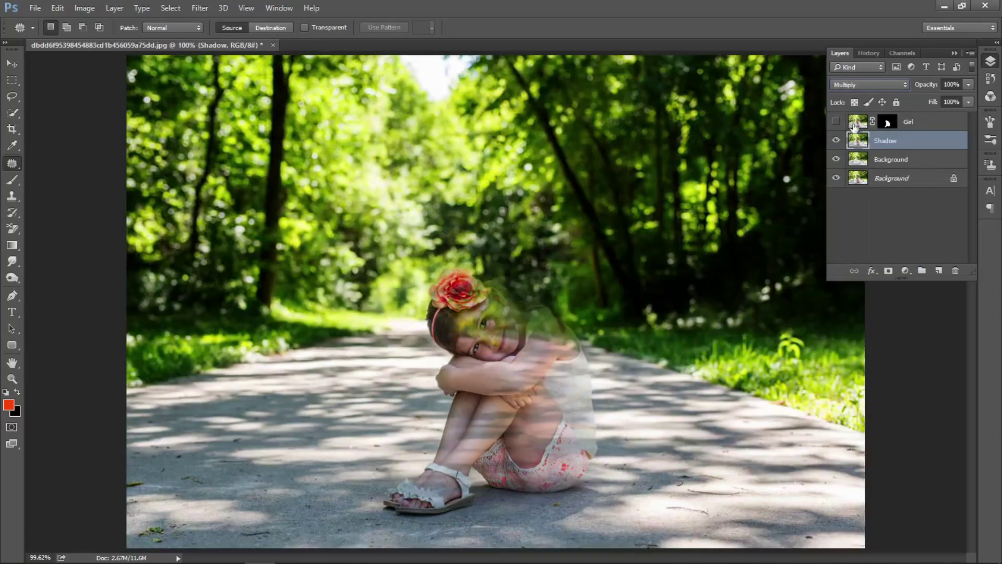
left_click(888, 272)
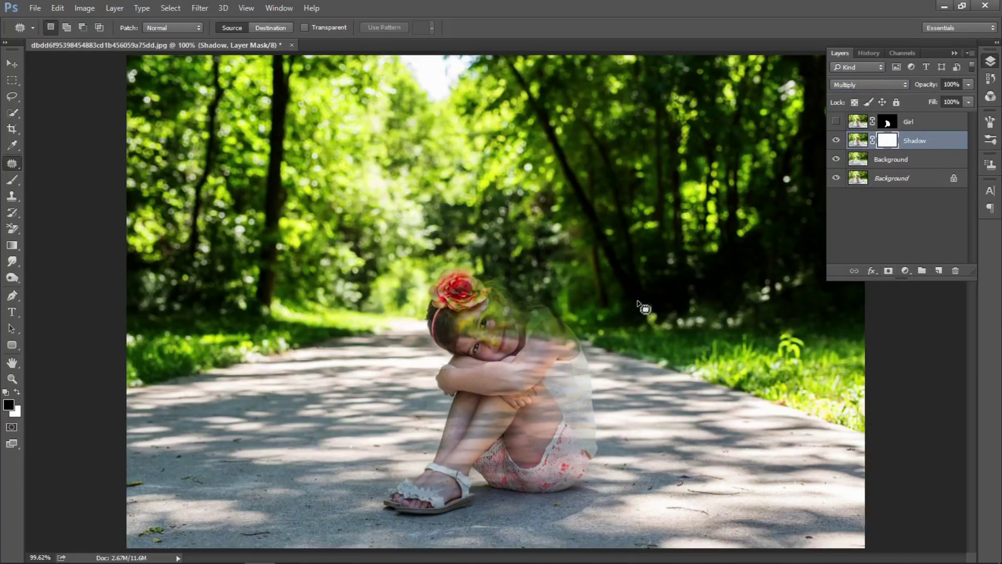
- Paint black with a 500 px brush on the Shadow mask, hiding the top, left edge and ghost head
left_click(12, 179)
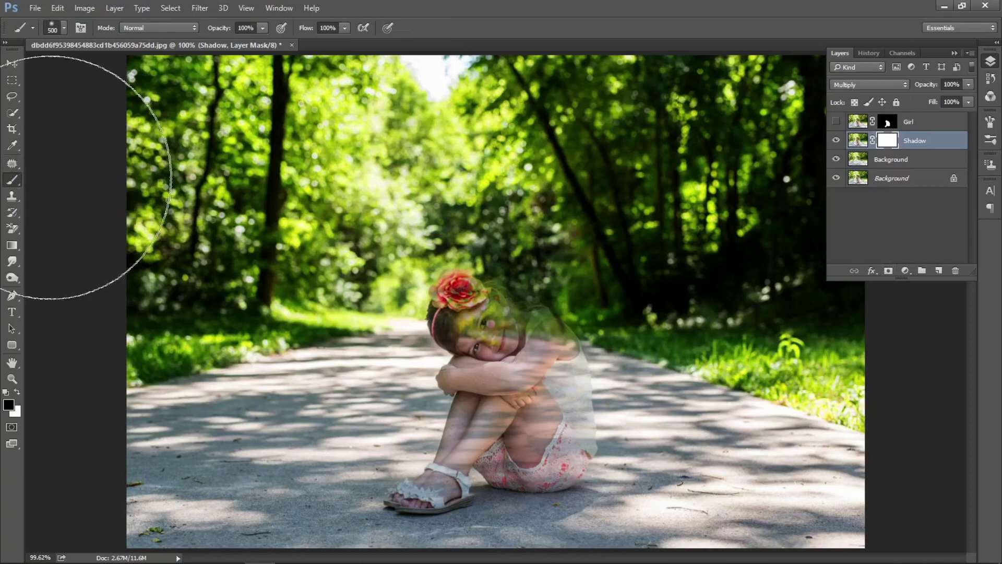
left_click_drag(157, 115, 549, 155)
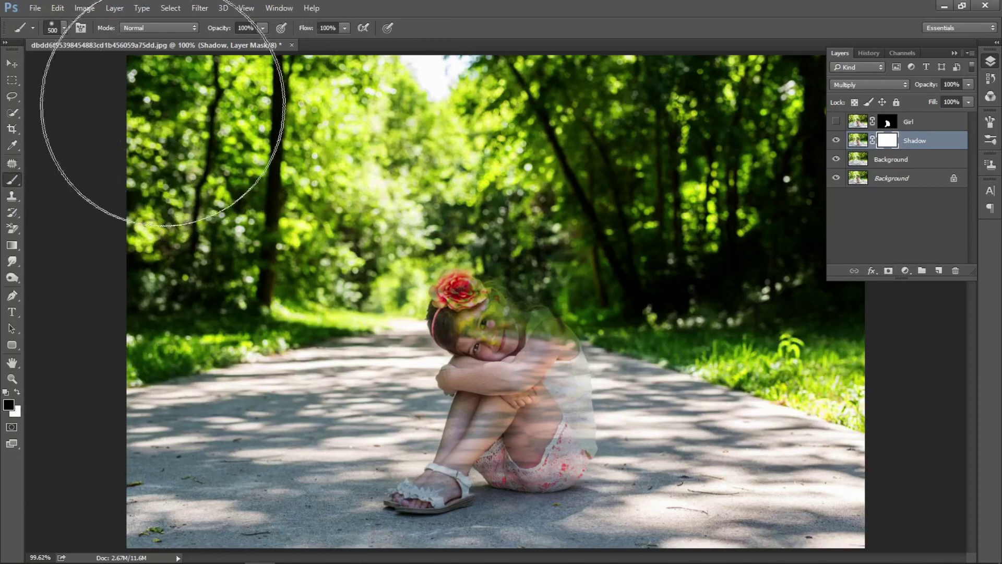
mouse_move(404, 173)
left_mouse_down()
mouse_move(537, 78)
mouse_move(134, 67)
mouse_move(291, 45)
mouse_move(767, 93)
left_mouse_up()
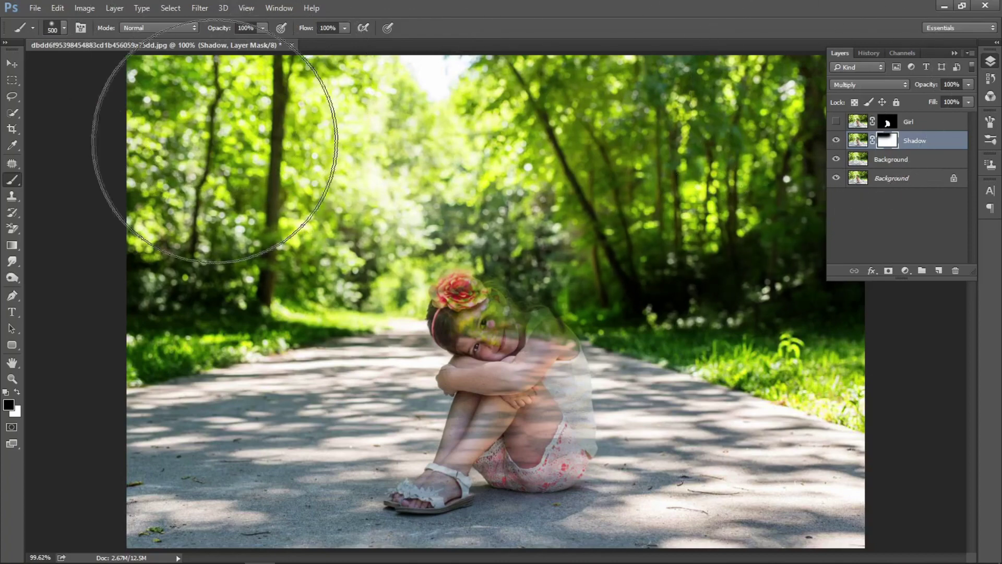
mouse_move(213, 124)
left_mouse_down()
mouse_move(67, 303)
mouse_move(101, 340)
left_mouse_up()
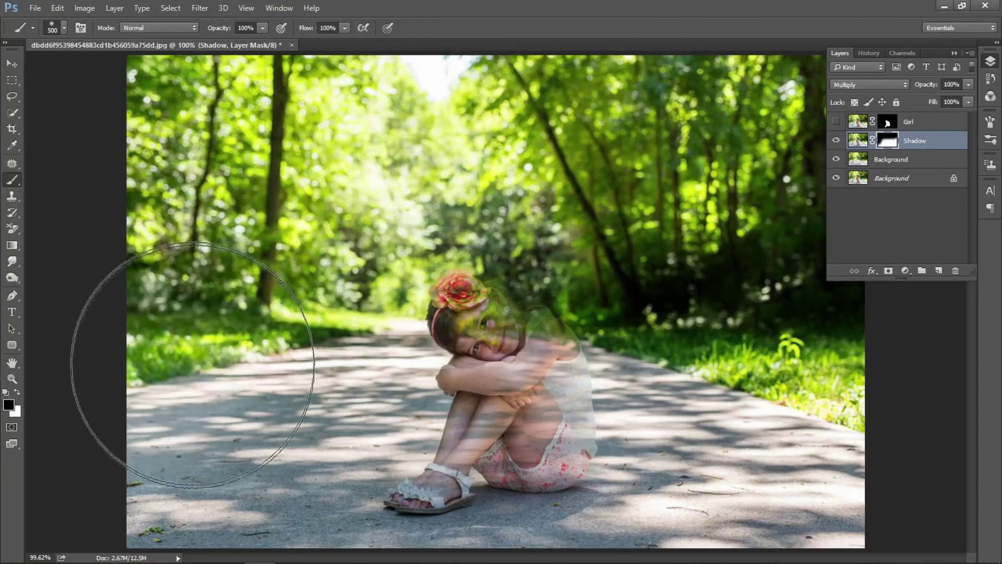
mouse_move(290, 179)
left_mouse_down()
mouse_move(406, 217)
mouse_move(531, 201)
left_mouse_up()
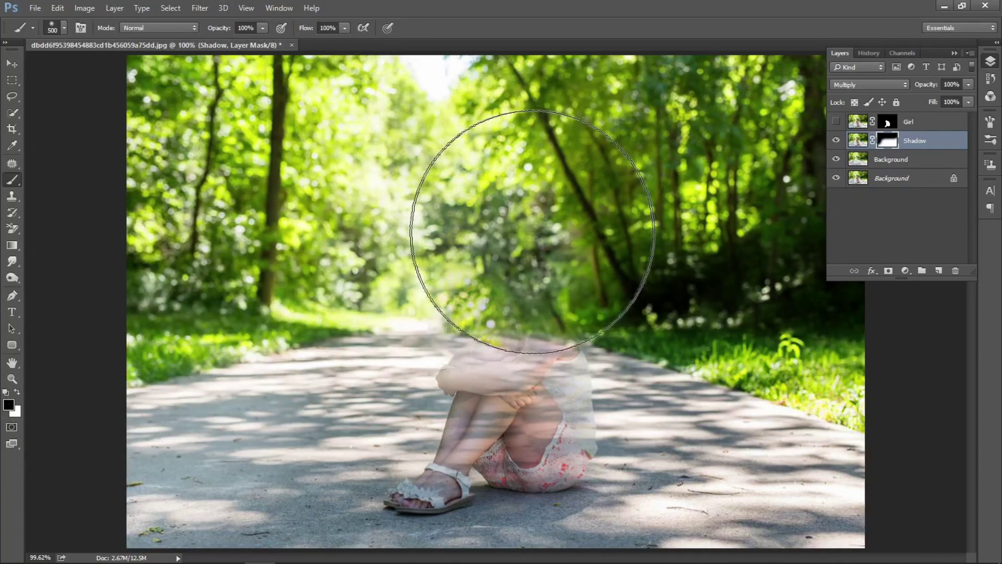
- With 250 then 400 px brushes, hide the right grass, trees and ghostly upper body
key("bracketleft")
key("bracketleft")
key("bracketleft")
mouse_move(453, 256)
left_mouse_down()
mouse_move(917, 336)
mouse_move(832, 201)
mouse_move(732, 119)
left_mouse_up()
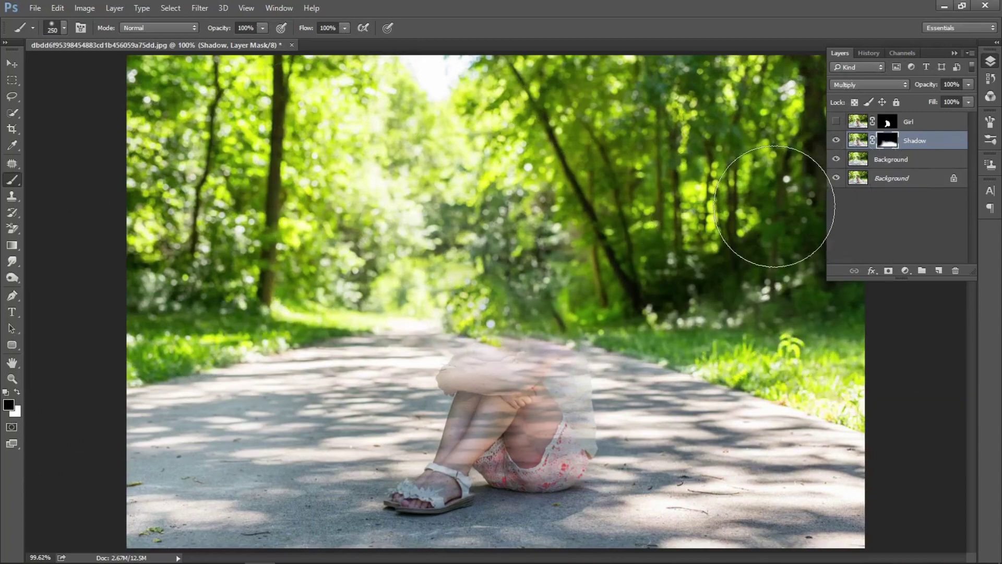
key("ctrl+minus")
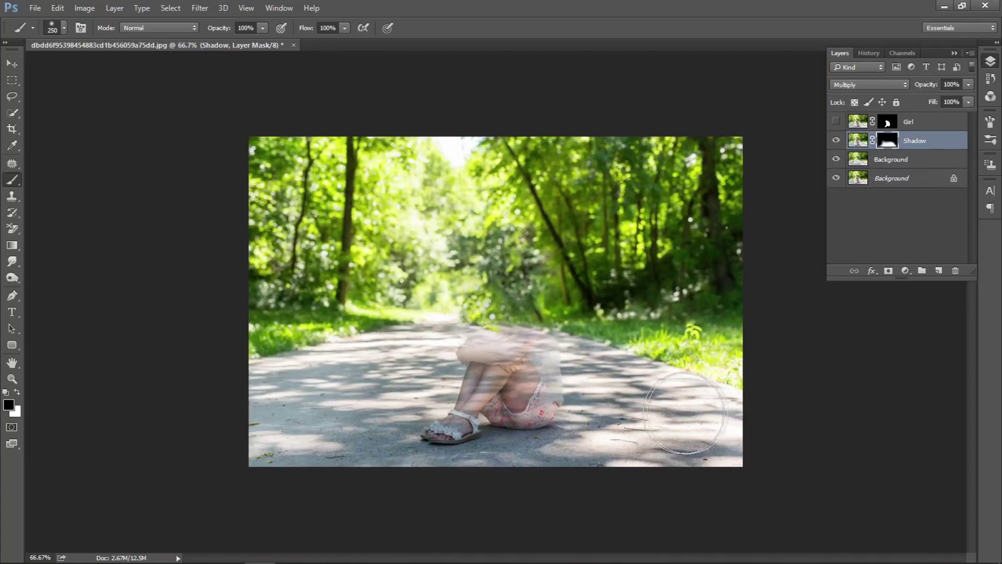
key("bracketright")
key("bracketright")
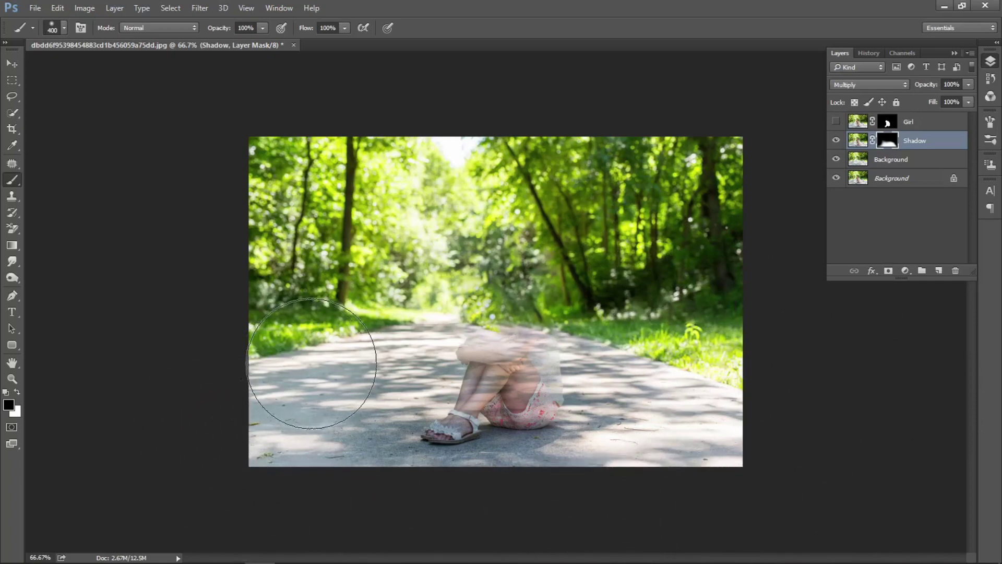
left_click_drag(507, 303, 522, 266)
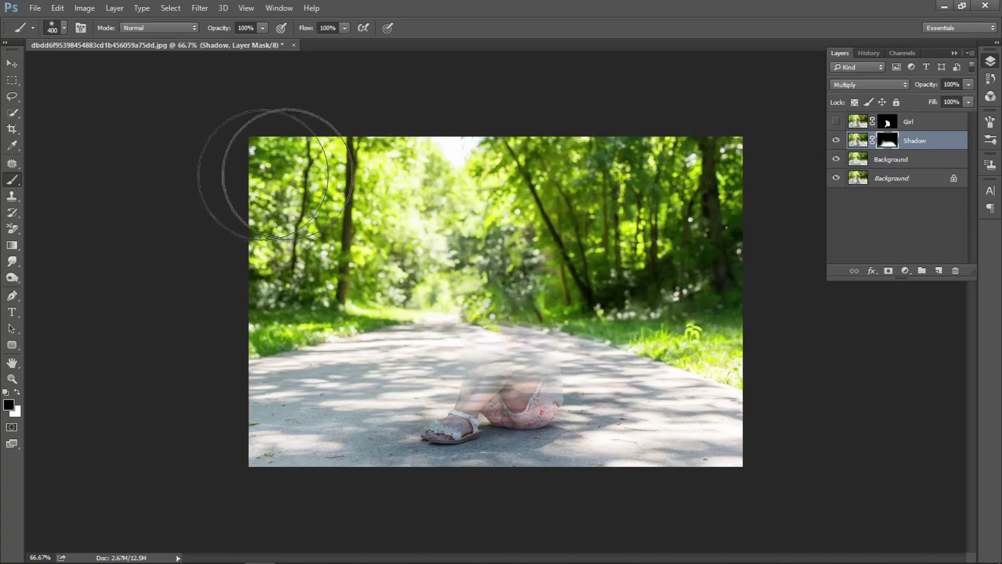
key("ctrl+plus")
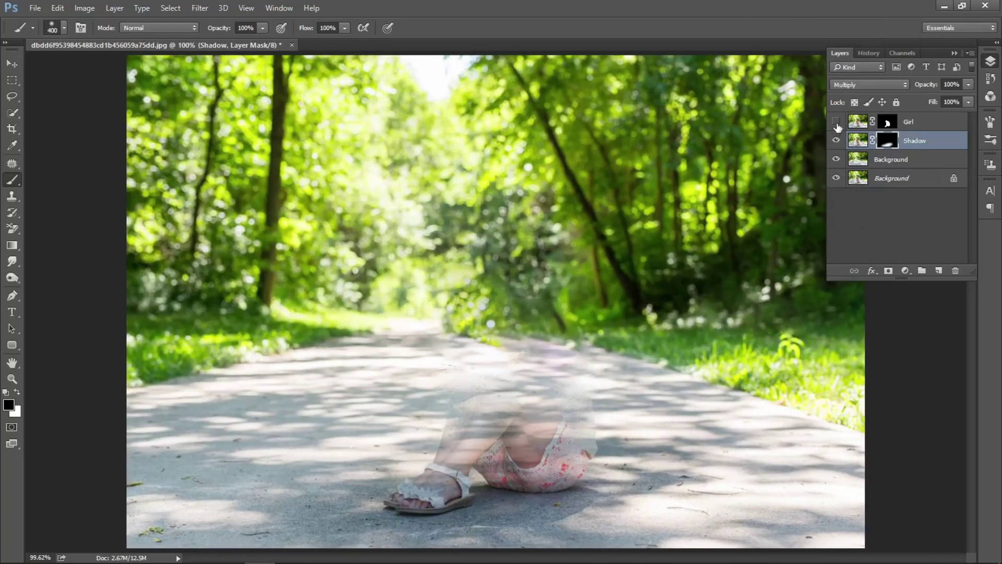
- Show the Girl layer, toggle the Shadow layer on and off to compare, then select the Background copy
left_click(836, 122)
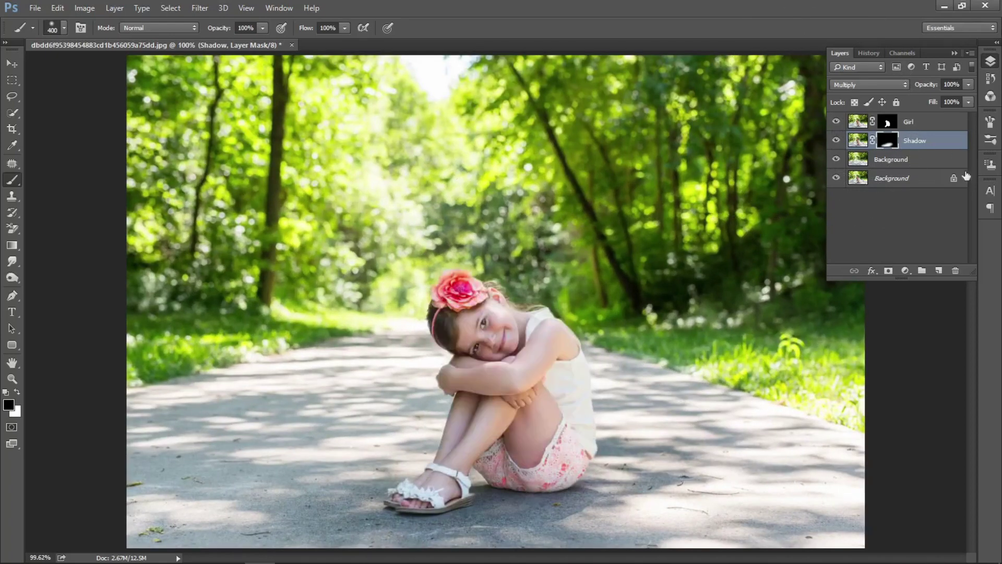
left_click(860, 141)
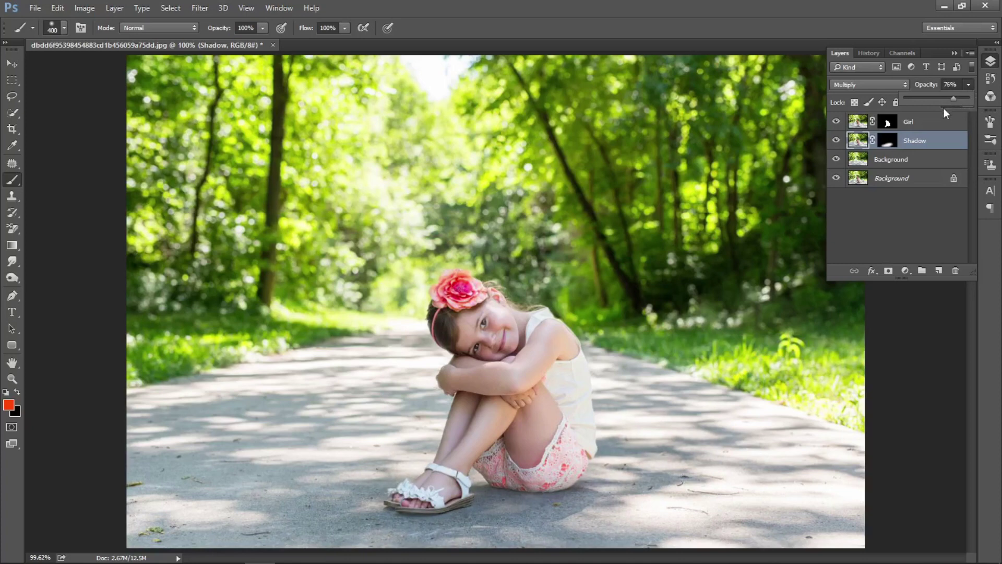
left_click(946, 197)
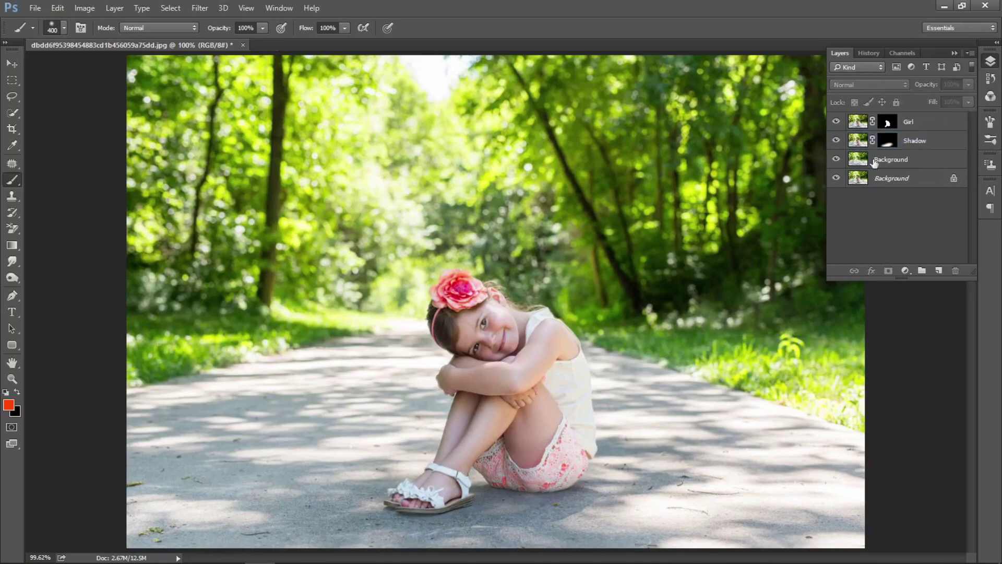
left_click(837, 141)
left_click(836, 140)
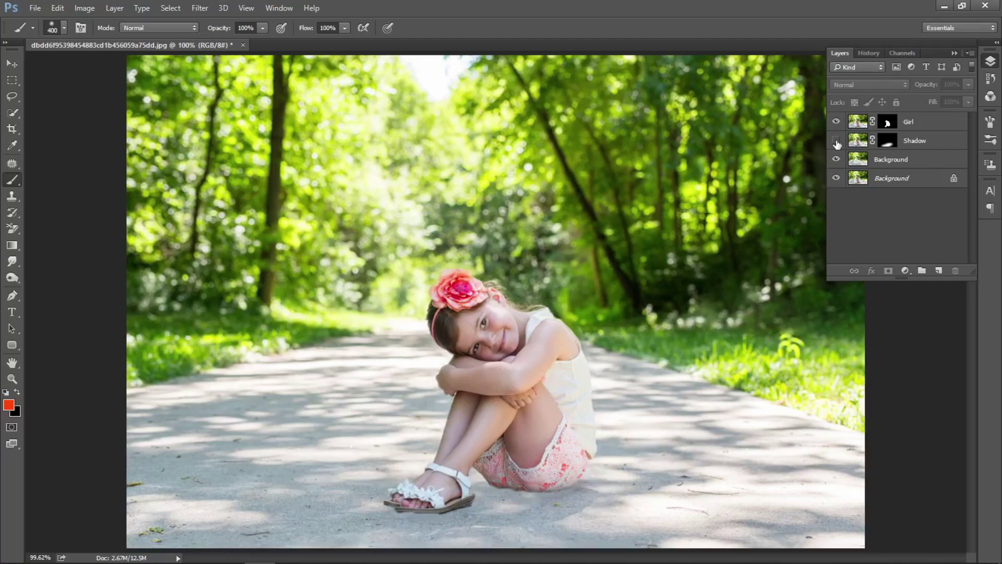
left_click(836, 140)
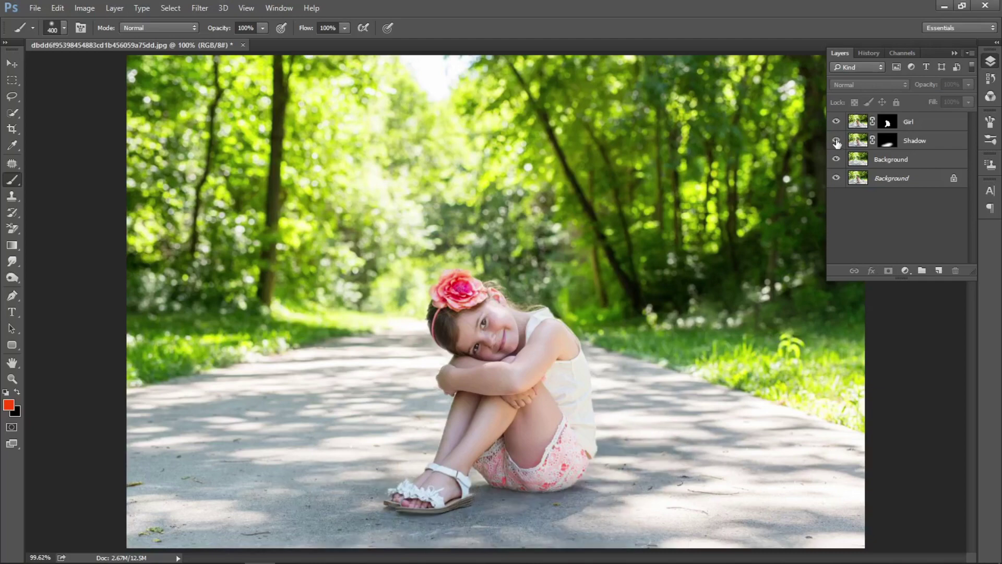
left_click(911, 162)
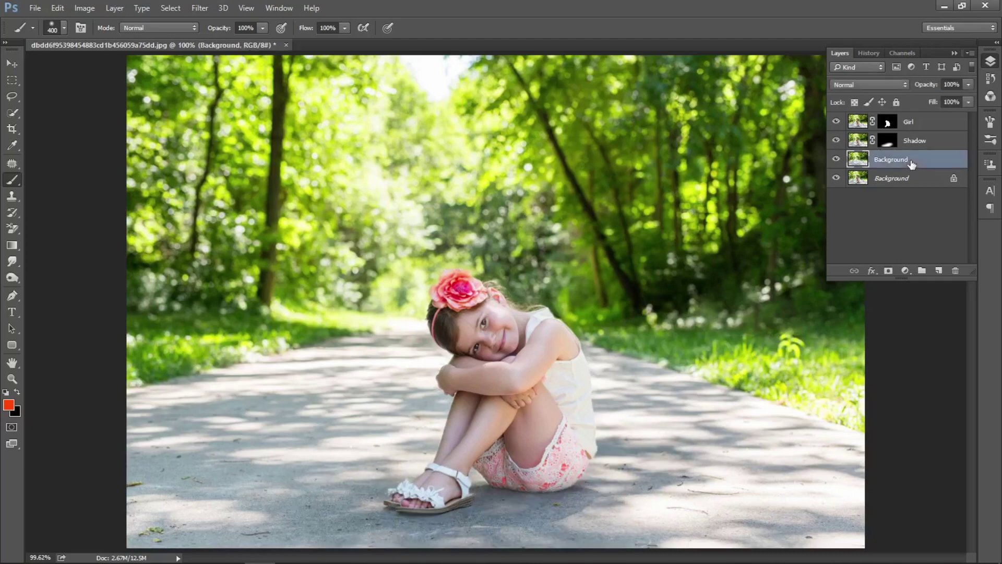
- Apply a Tilt-Shift blur with the focus pin at the knees and the sharp zone past her feet
left_click(201, 11)
mouse_move(227, 147)
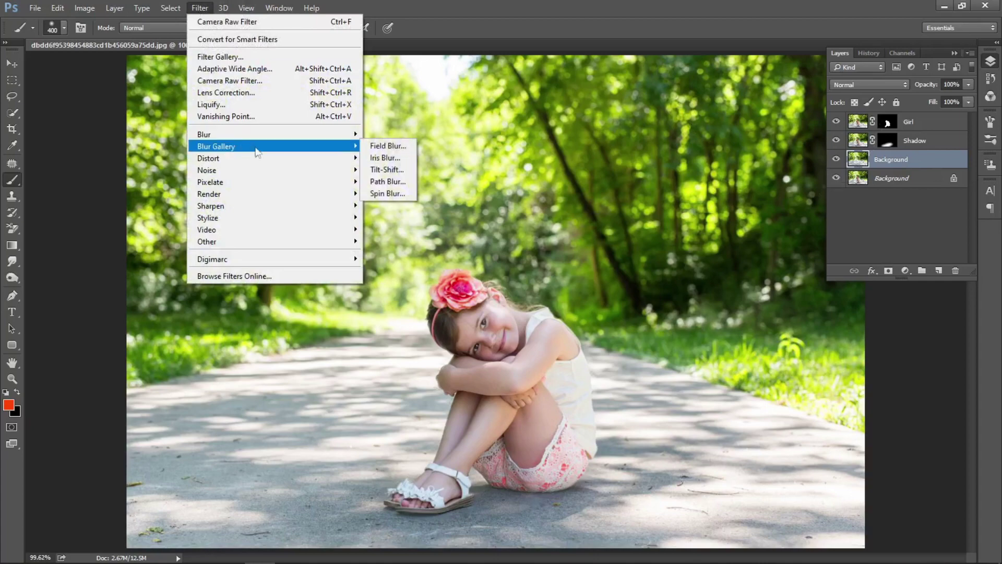
left_click(383, 170)
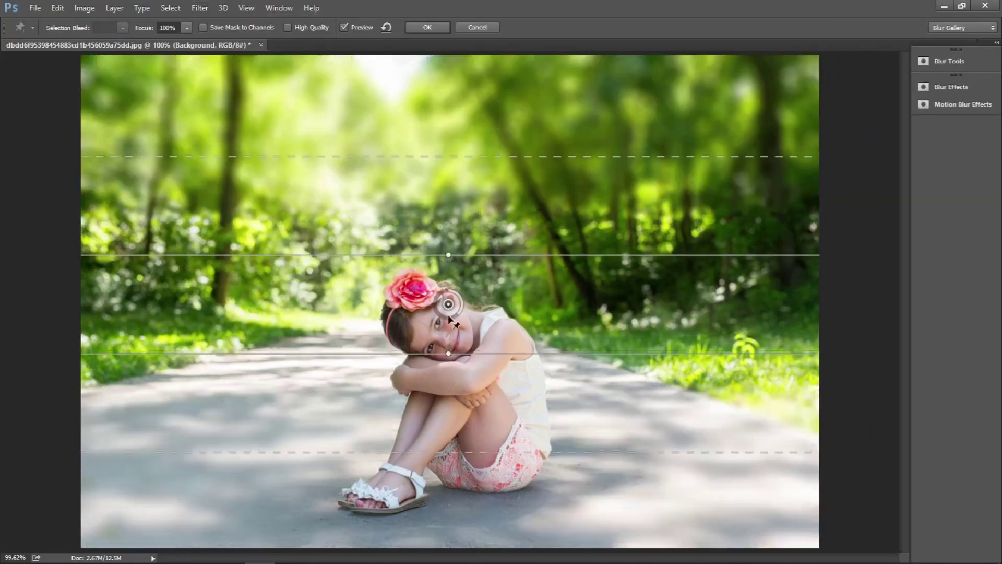
mouse_move(450, 303)
left_mouse_down()
mouse_move(452, 411)
mouse_move(442, 446)
left_mouse_up()
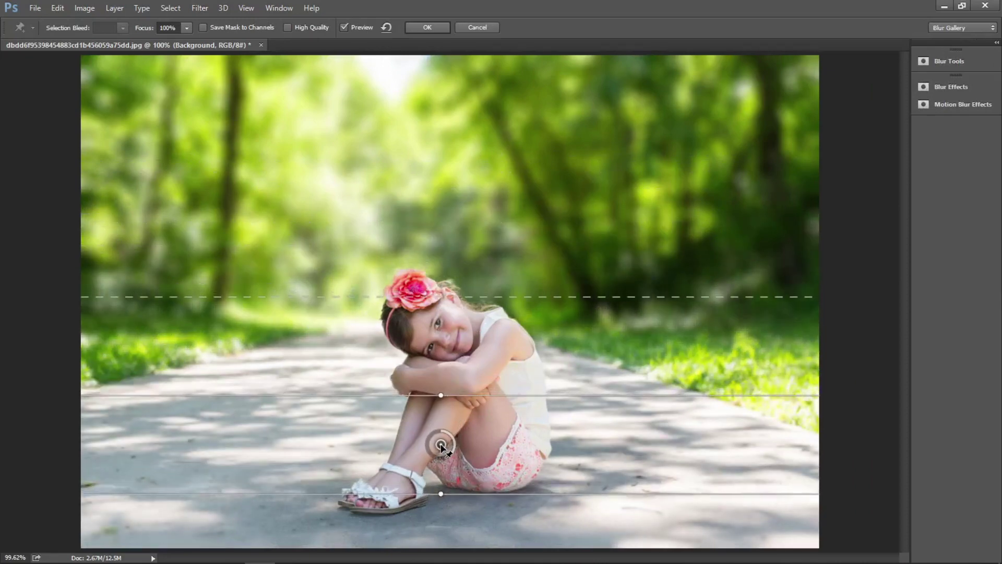
key("ctrl+minus")
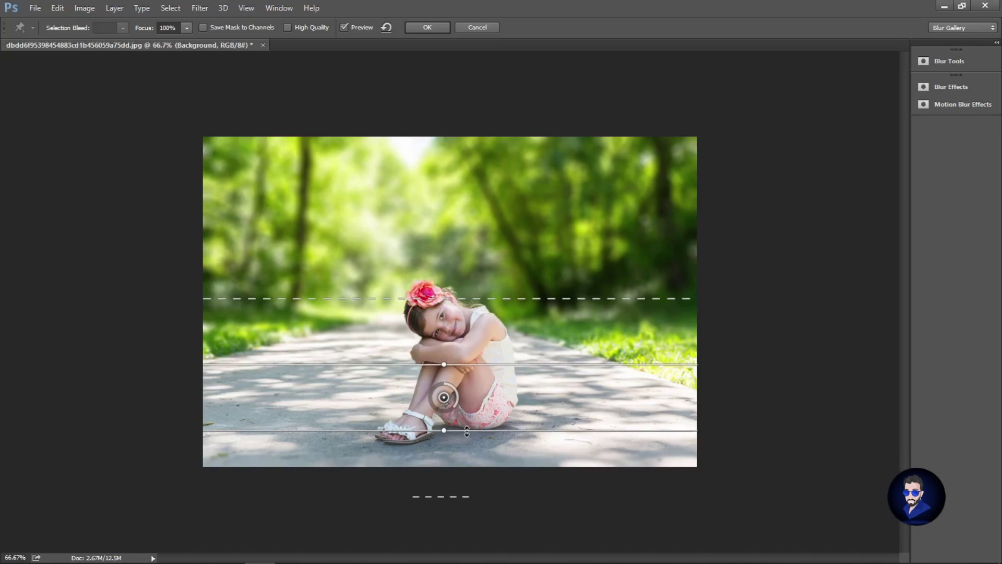
left_click_drag(444, 431, 444, 473)
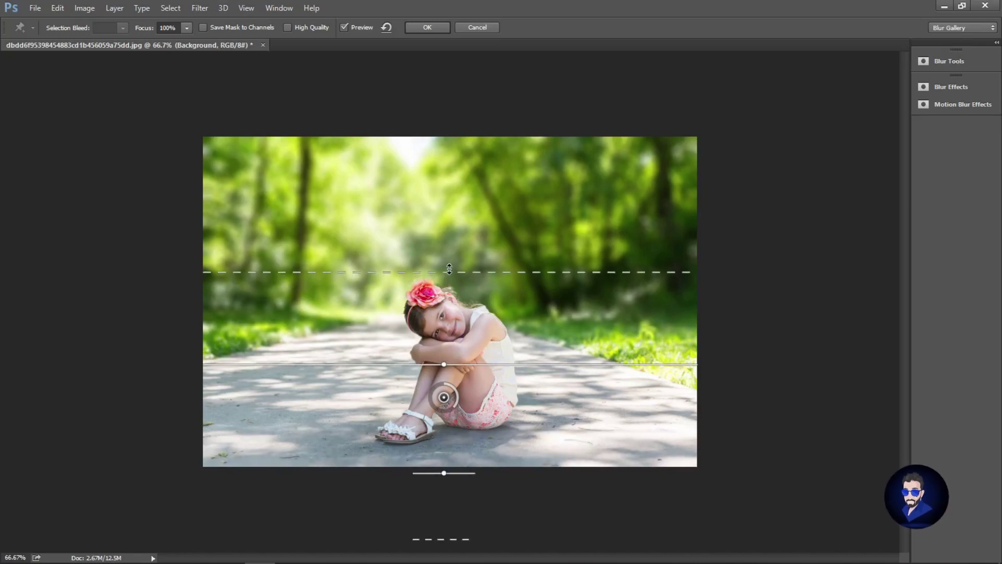
- Widen the upper fade, lower the sharp band's top edge, set Blur to 17, and apply
left_click_drag(443, 299, 443, 266)
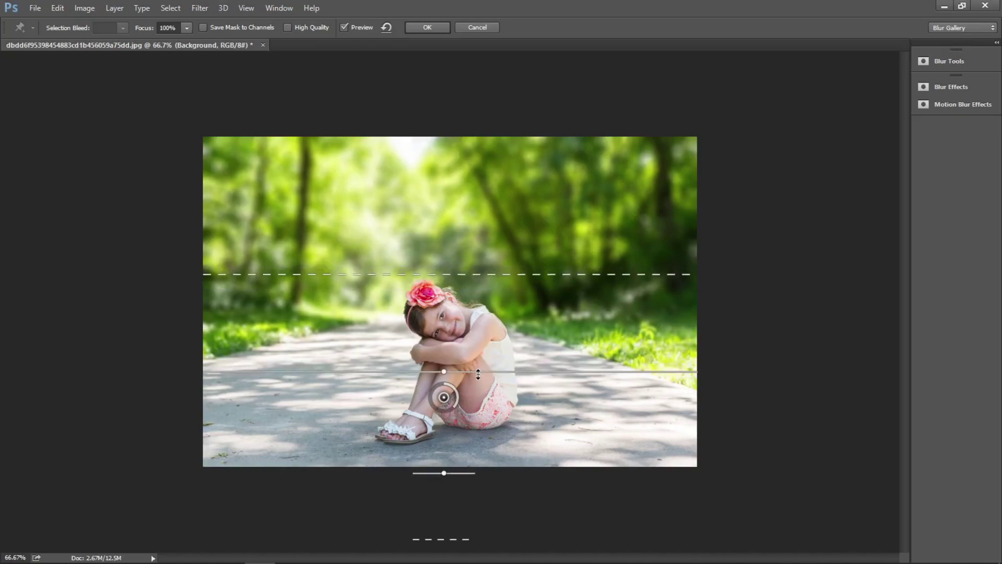
left_click_drag(473, 365, 476, 376)
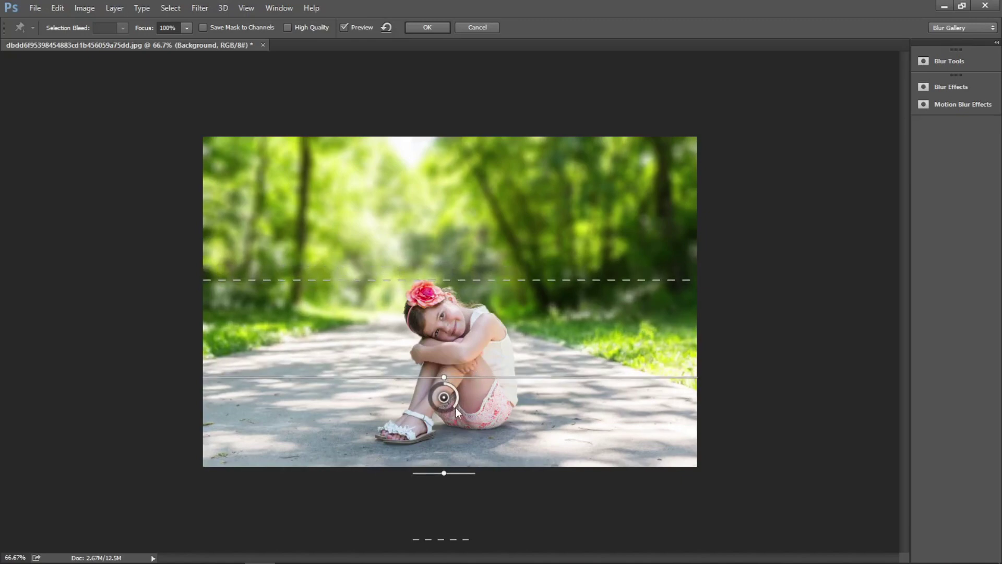
left_click_drag(452, 413, 446, 417)
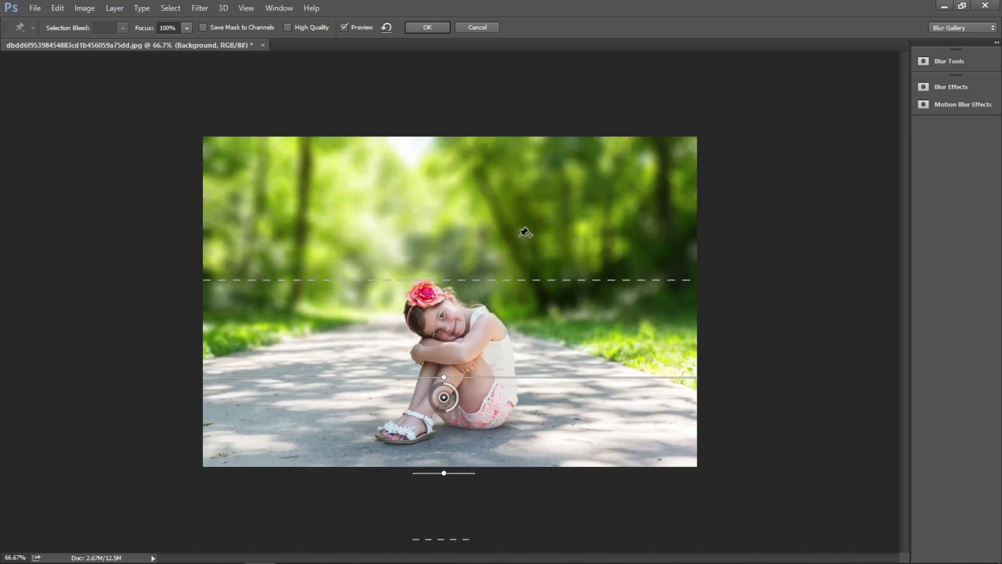
left_click(418, 29)
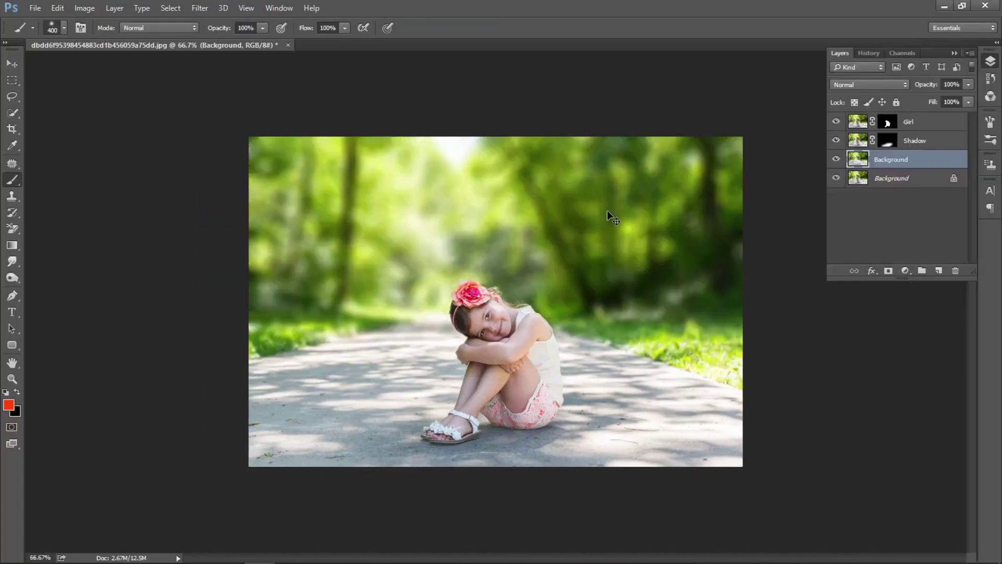
- Add an empty Soft Light Layer 1 above the Girl layer and collapse the Layers panel
key("ctrl+plus")
left_click(924, 128)
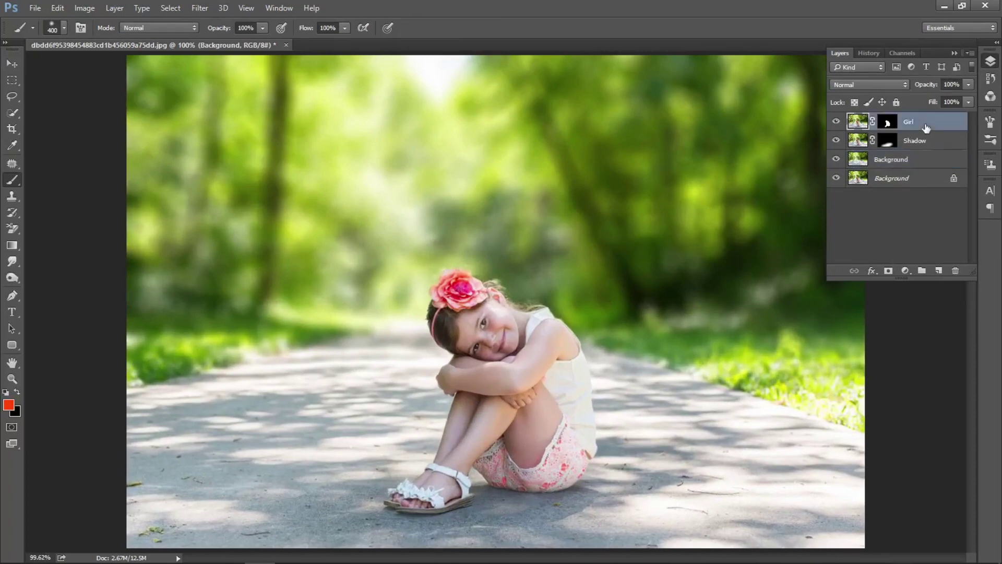
left_click(939, 271)
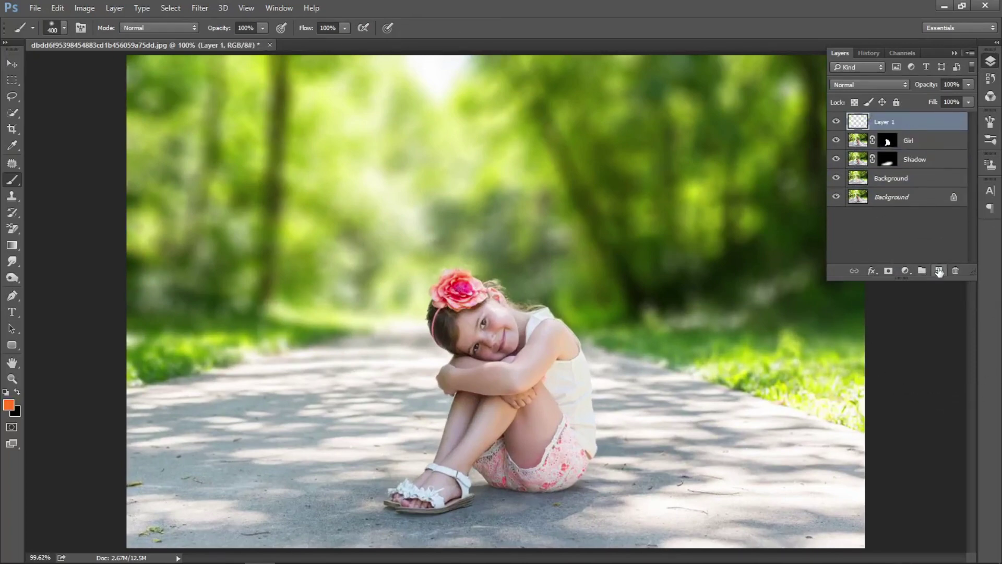
left_click(882, 85)
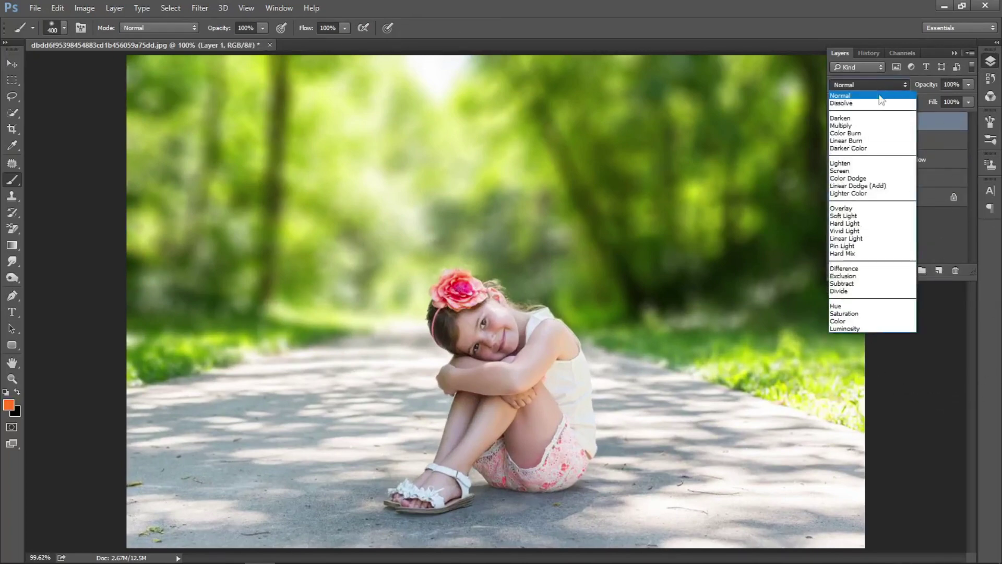
left_click(853, 214)
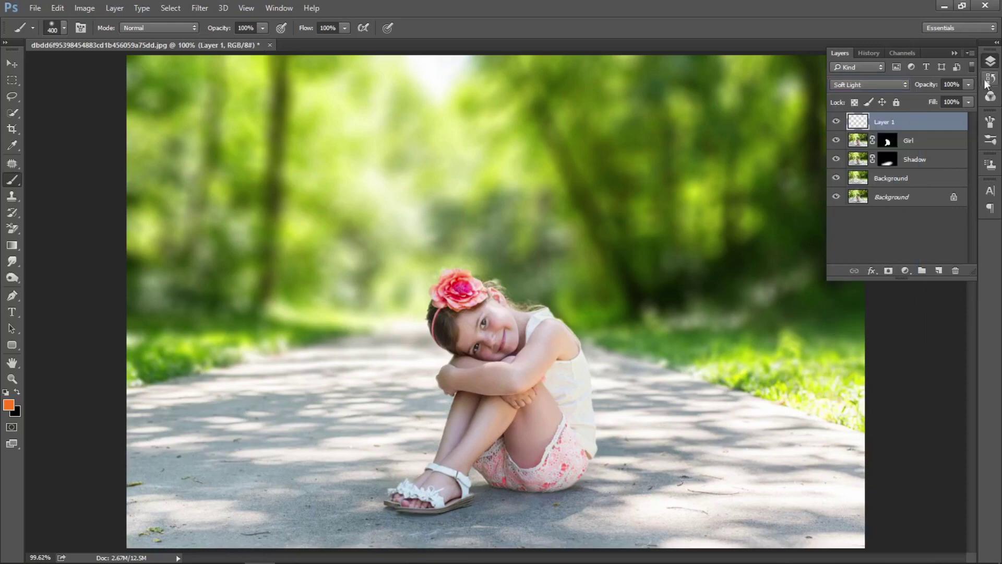
left_click(954, 51)
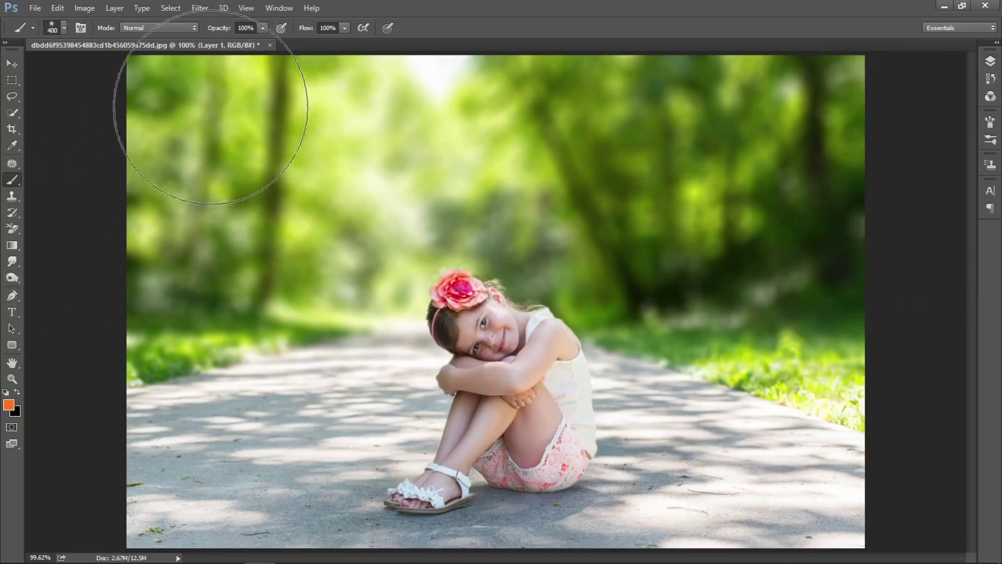
- Set the foreground to red ff3000 and paint a glow at the top with a 600 brush
left_click(9, 404)
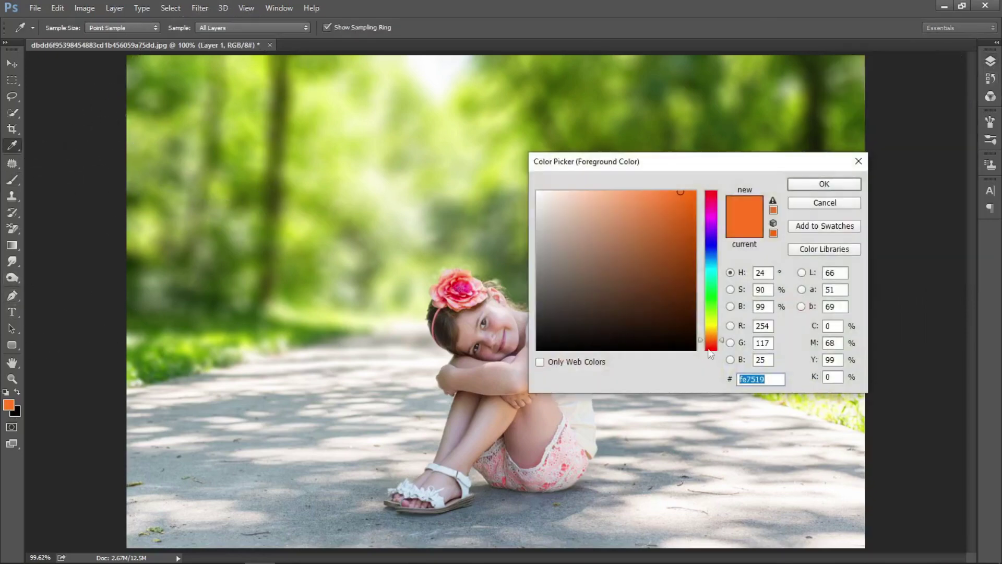
left_click(723, 345)
left_click(696, 191)
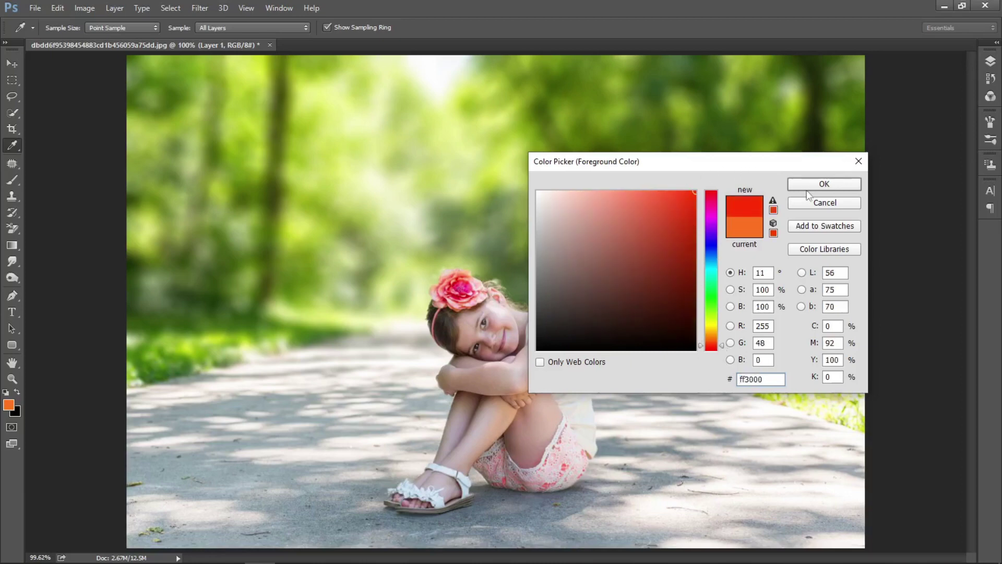
left_click(815, 185)
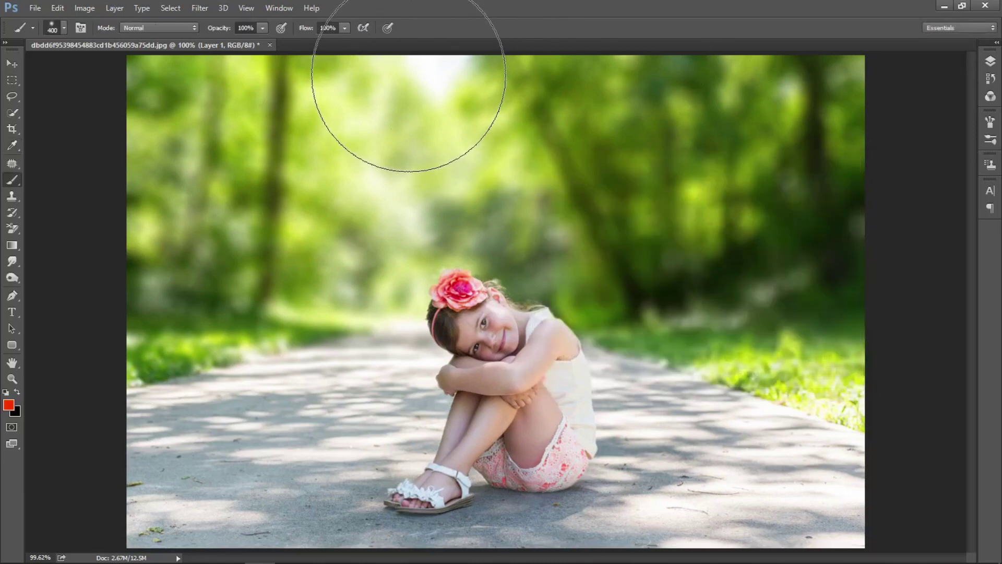
key("bracketright")
key("bracketright")
left_click(431, 68)
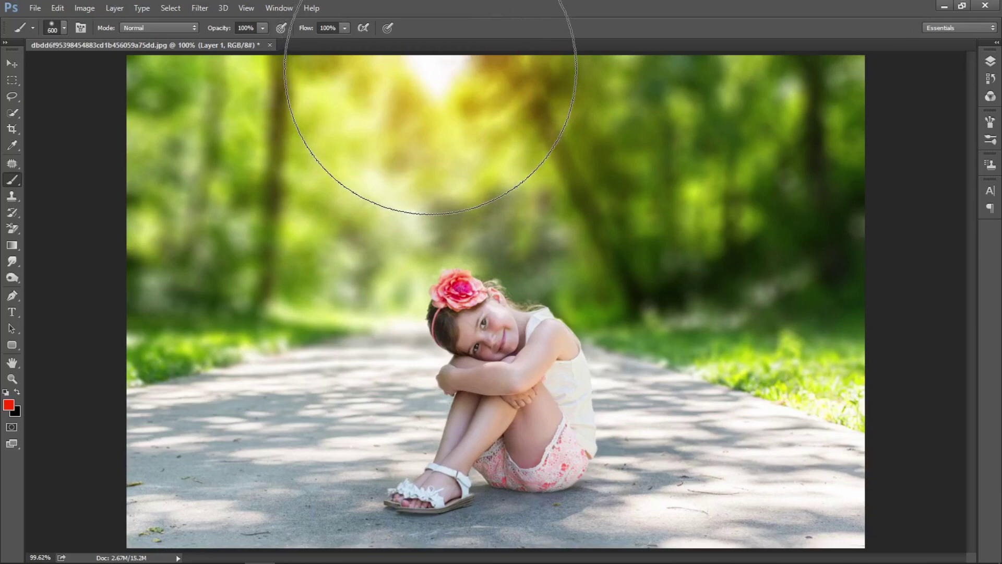
- Switch the foreground to orange ff6e0e and paint the glow across the upper trees
left_click(8, 406)
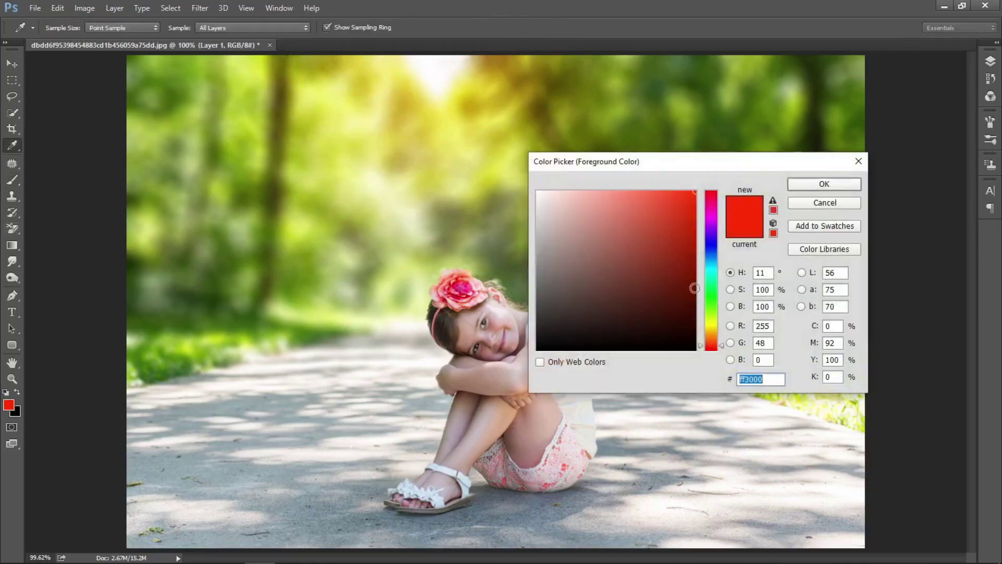
left_click_drag(722, 346, 722, 340)
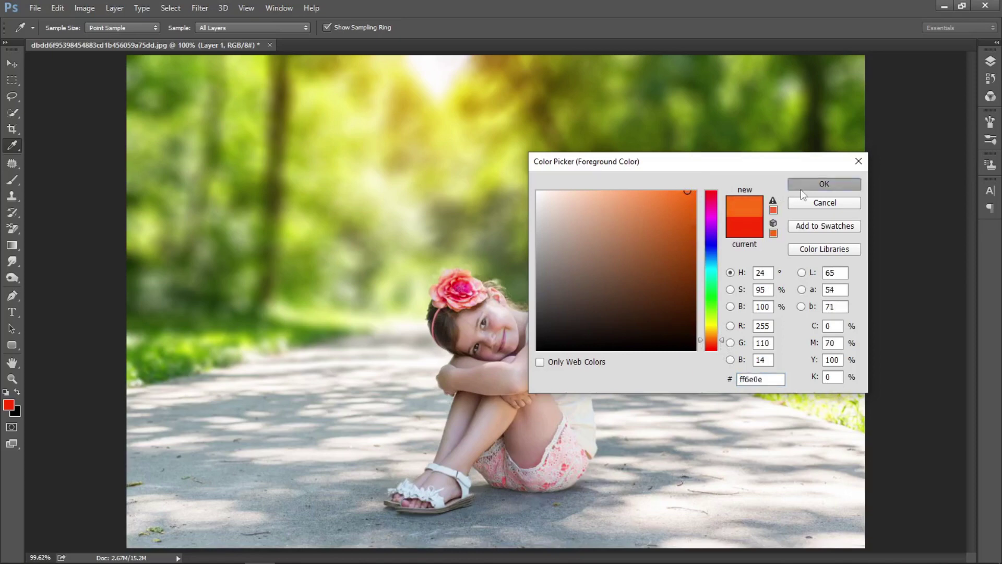
left_click(825, 184)
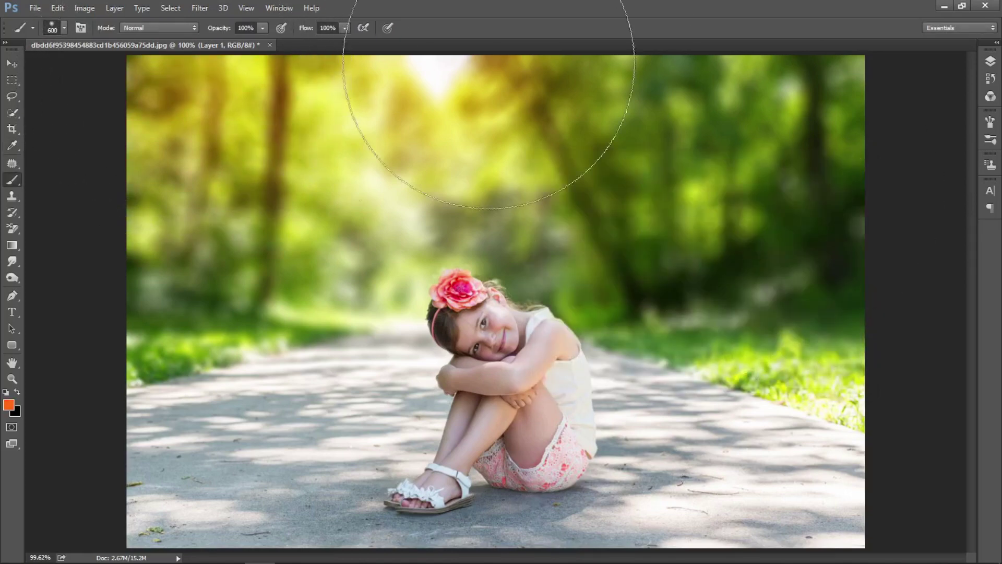
left_click_drag(643, 65, 567, 99)
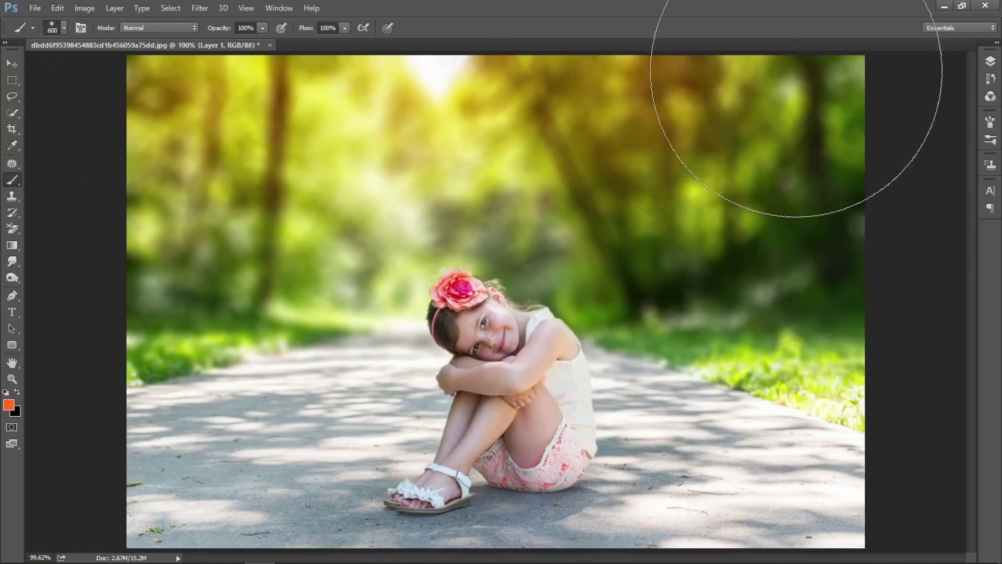
key("ctrl+minus")
key("ctrl+minus")
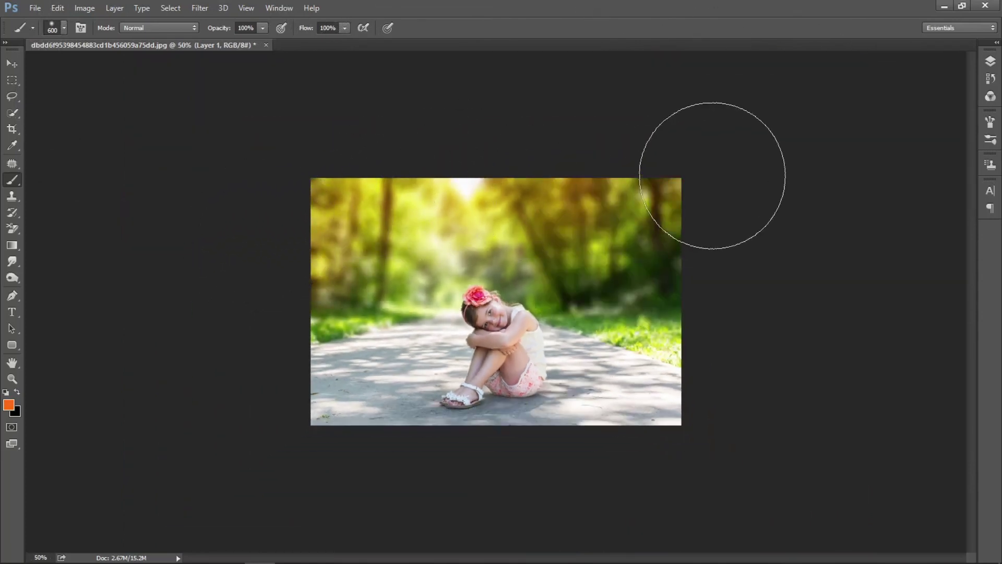
key("ctrl+0")
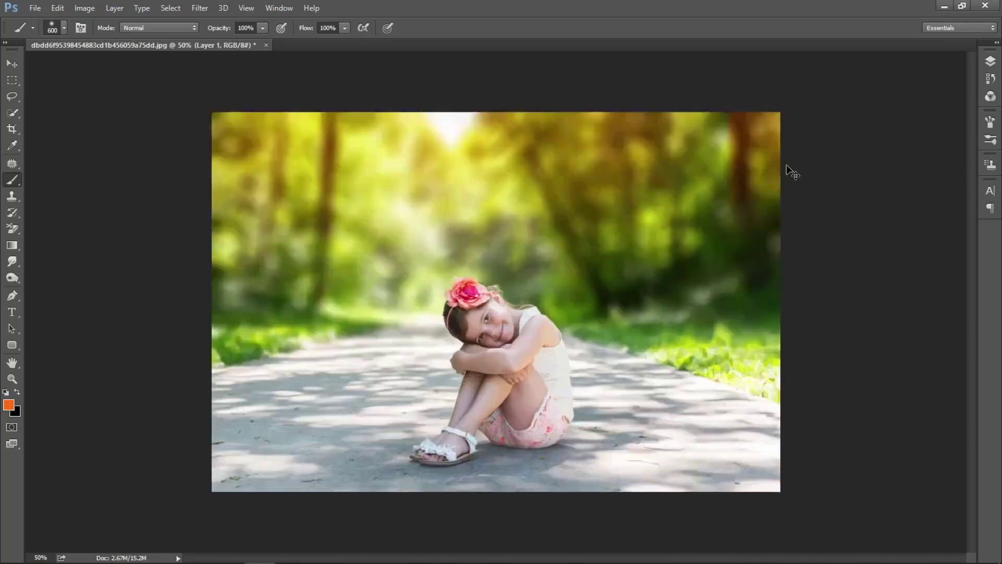
- Reopen the Layers panel and toggle Layer 1's visibility to compare the glow
left_click(990, 63)
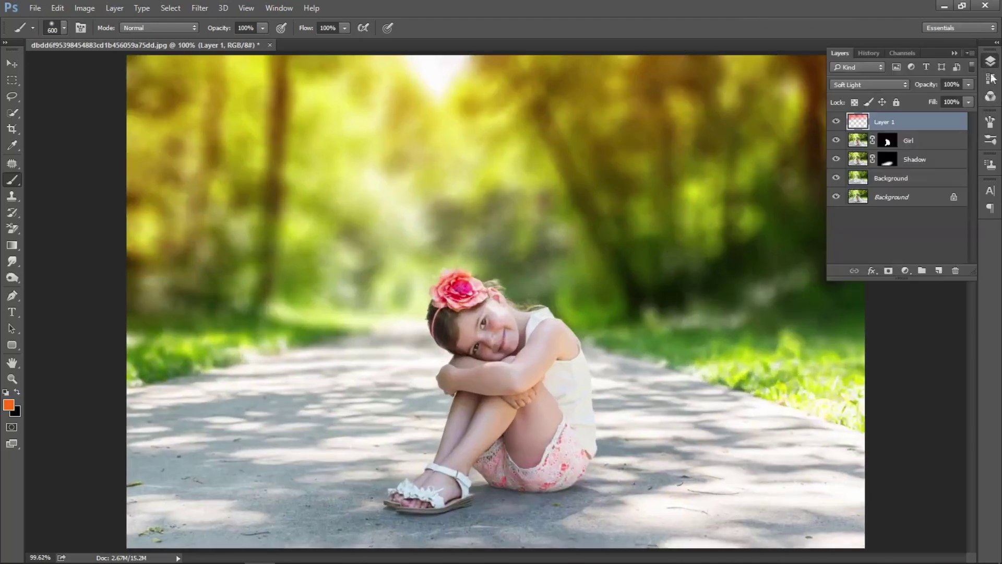
left_click(837, 122)
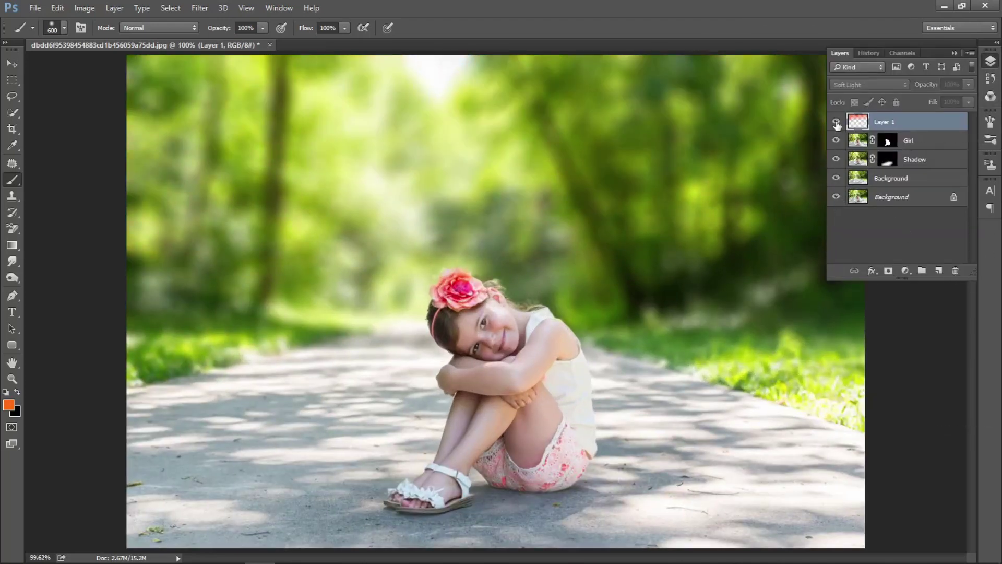
left_click(836, 123)
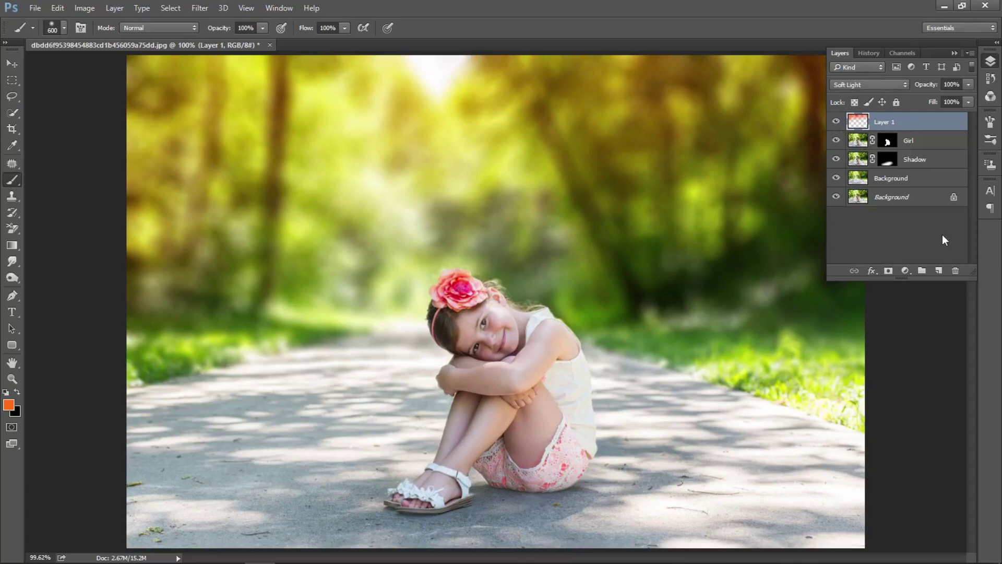
- Stamp all visible layers into Layer 2 and open the Camera Raw Filter on it
key("ctrl+shift+alt+e")
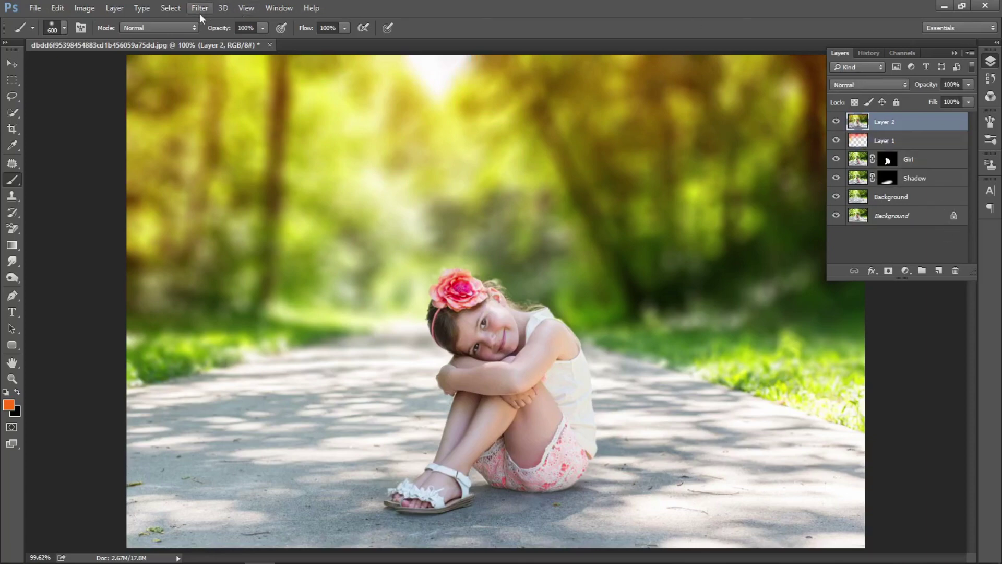
left_click(189, 12)
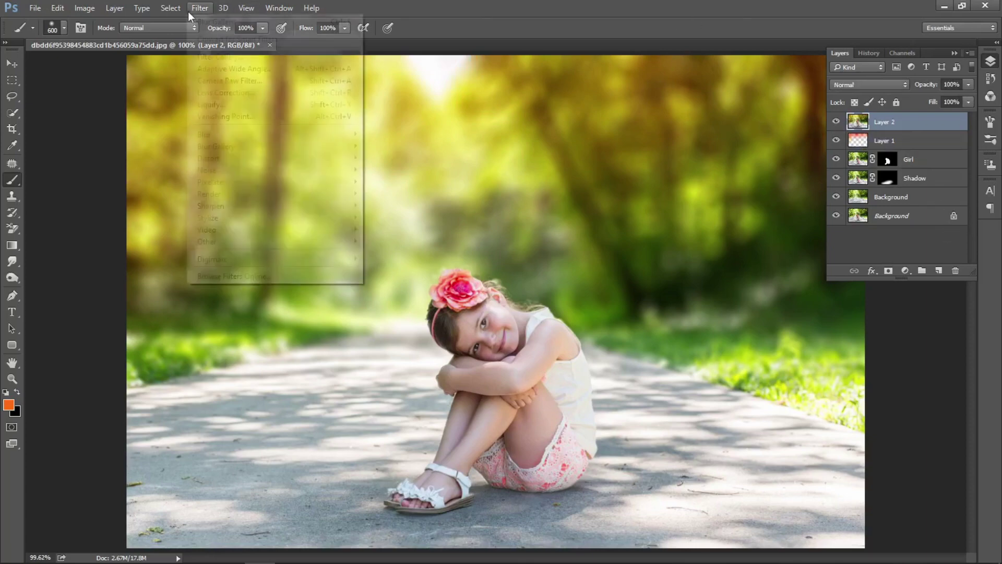
left_click(216, 79)
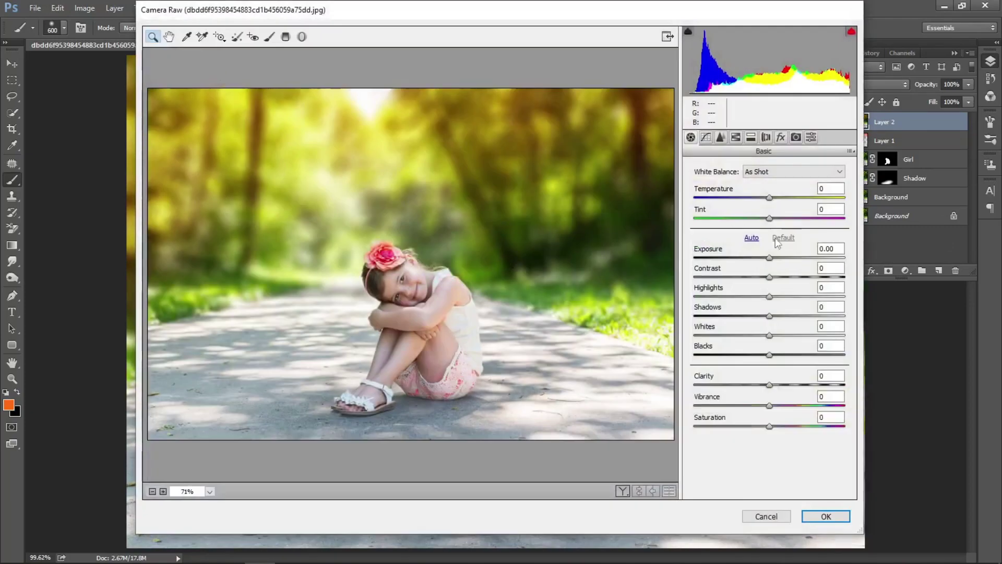
- Apply a Camera Raw grade to Layer 2: exposure -0.35, contrast +4, vibrance +3, saturation +8
left_click_drag(771, 258, 763, 258)
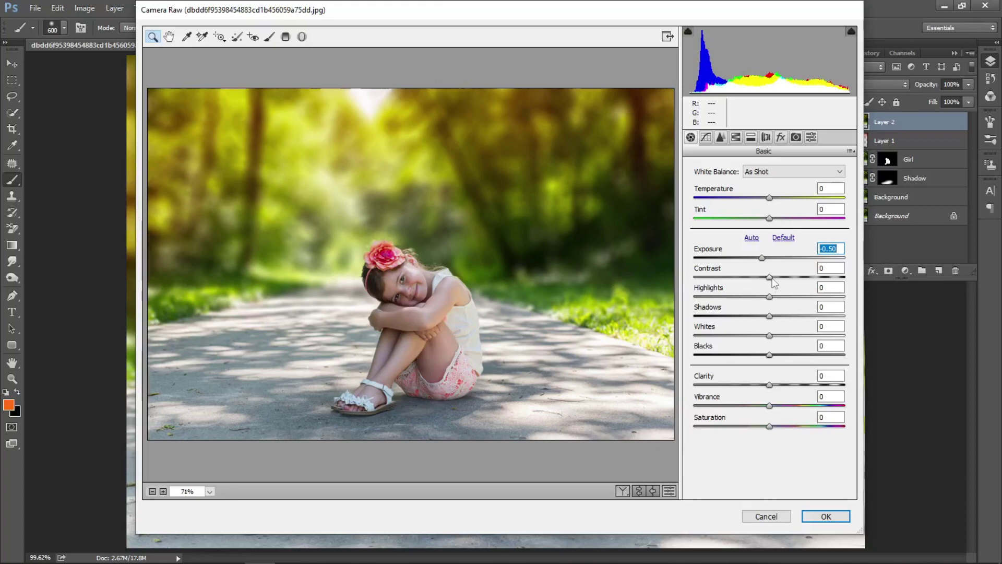
mouse_move(772, 278)
left_mouse_down()
mouse_move(757, 317)
mouse_move(776, 339)
mouse_move(757, 355)
mouse_move(777, 385)
left_mouse_up()
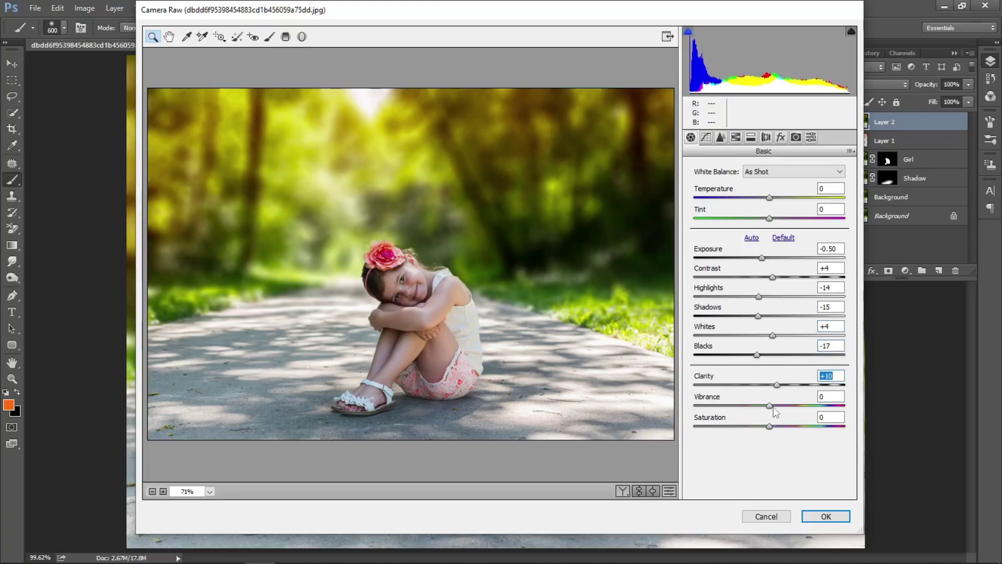
left_click(773, 406)
left_click_drag(770, 425, 777, 426)
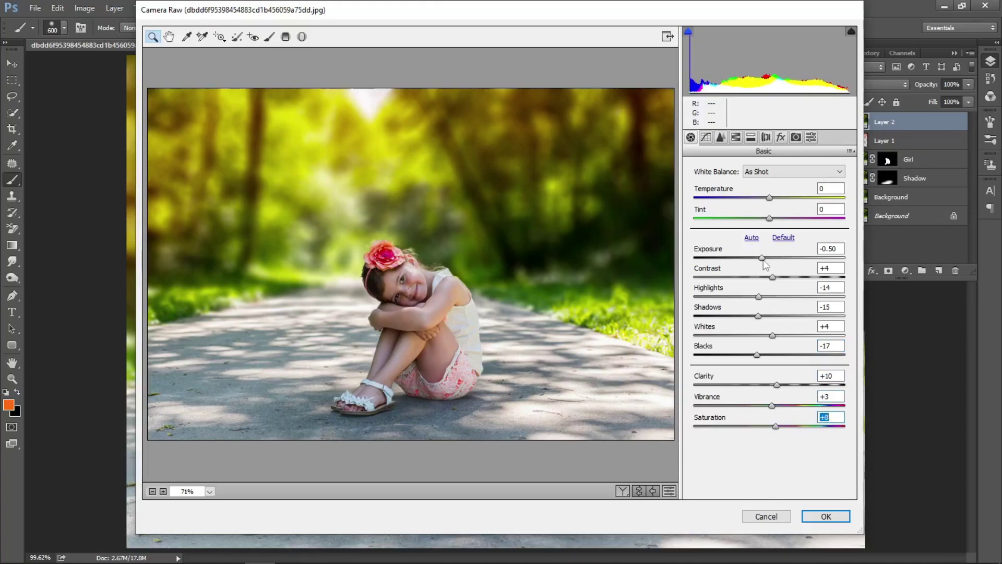
left_click_drag(763, 258, 767, 262)
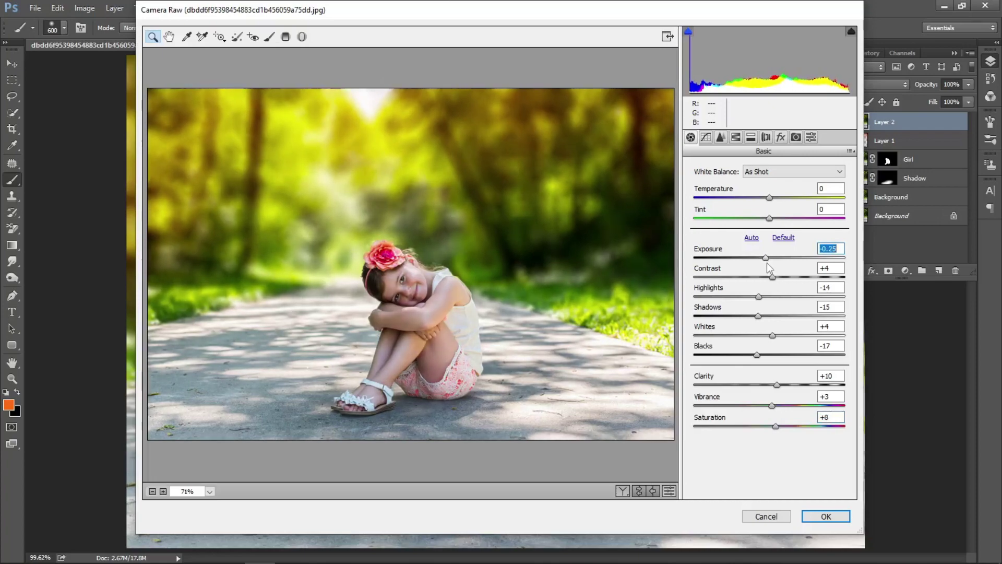
left_click(826, 516)
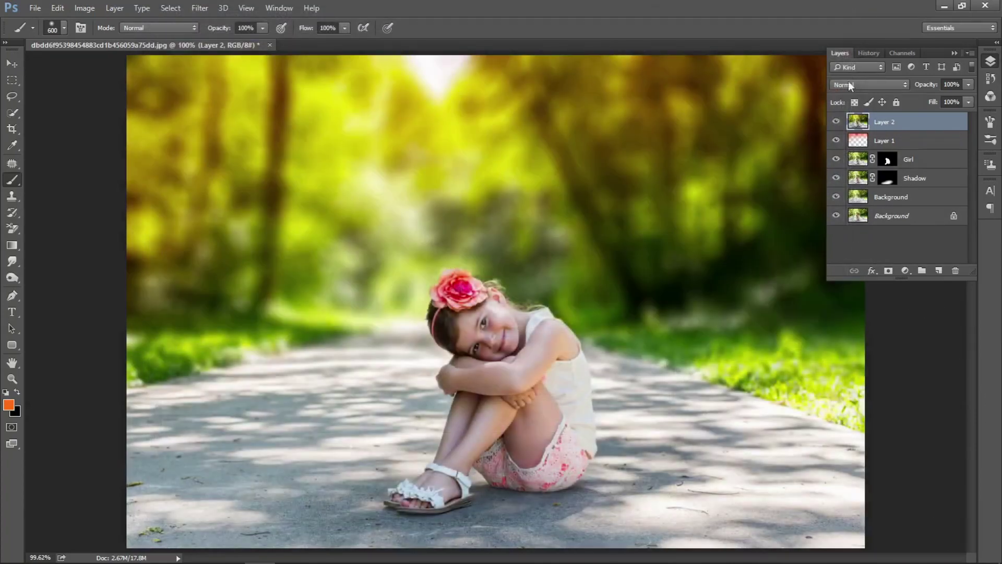
left_click(837, 122)
left_click(837, 122)
left_click(837, 121)
left_click(837, 122)
left_click(955, 53)
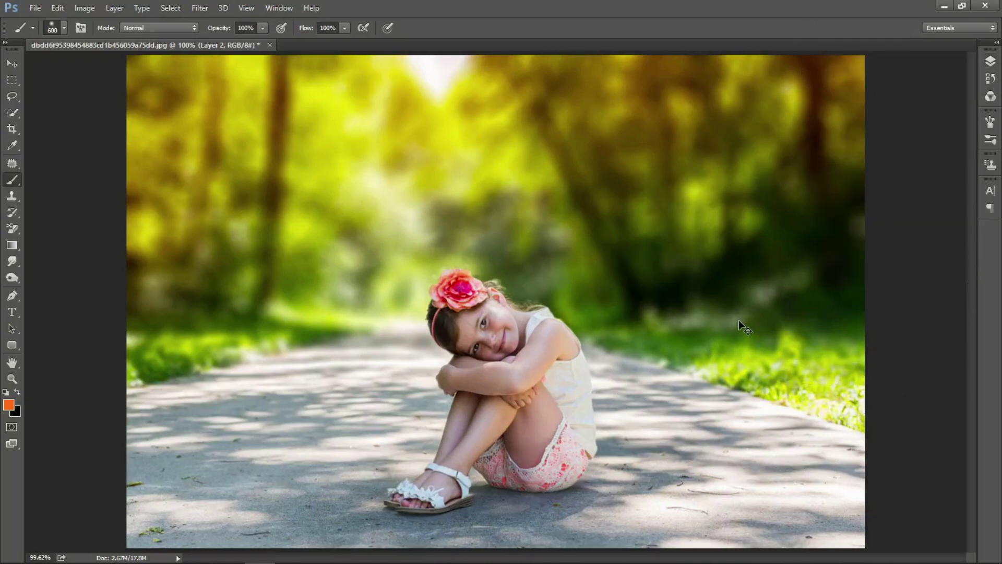
left_click_drag(731, 306, 787, 239)
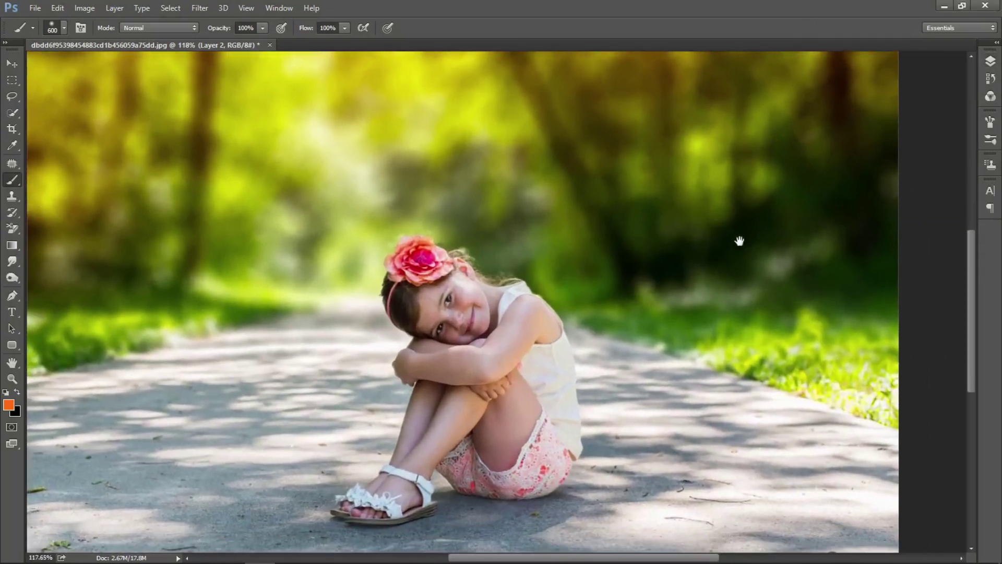